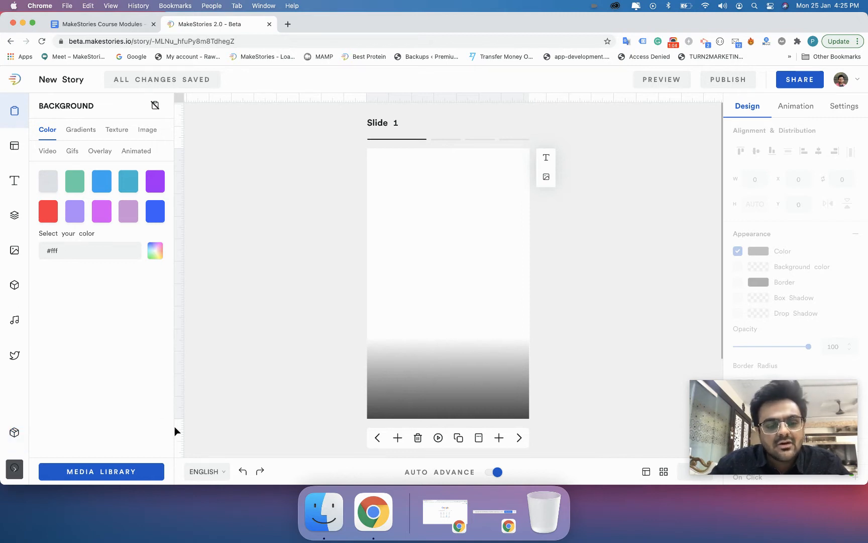
# - Disable the background overlay scrim on slide 1
pyautogui.click(138, 151)
pyautogui.click(48, 130)
pyautogui.click(100, 151)
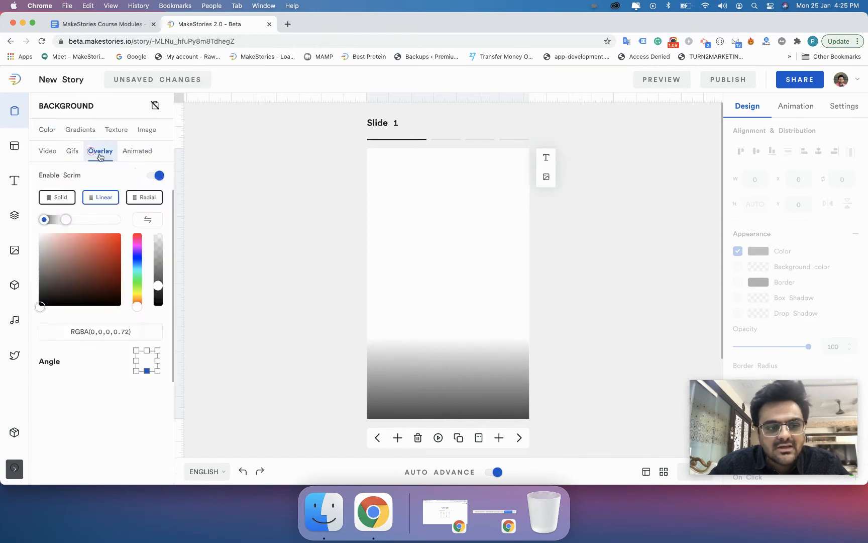
pyautogui.click(154, 177)
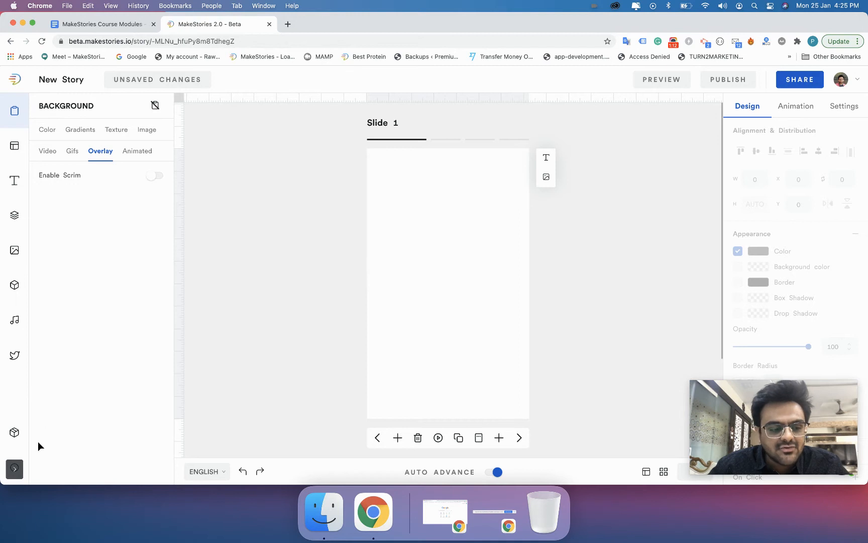
# - Create a new Yes / No add-on on slide 2 and move it slightly upward
pyautogui.click(14, 433)
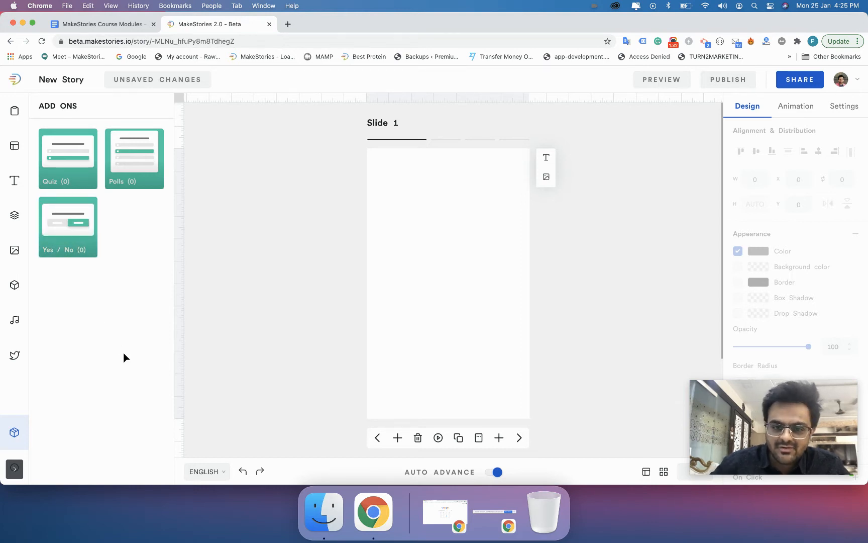
pyautogui.click(68, 248)
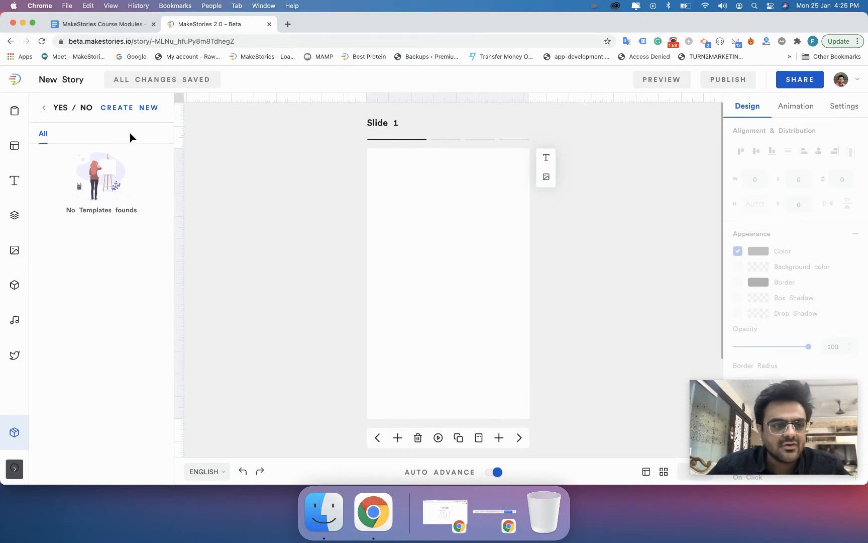
pyautogui.click(520, 439)
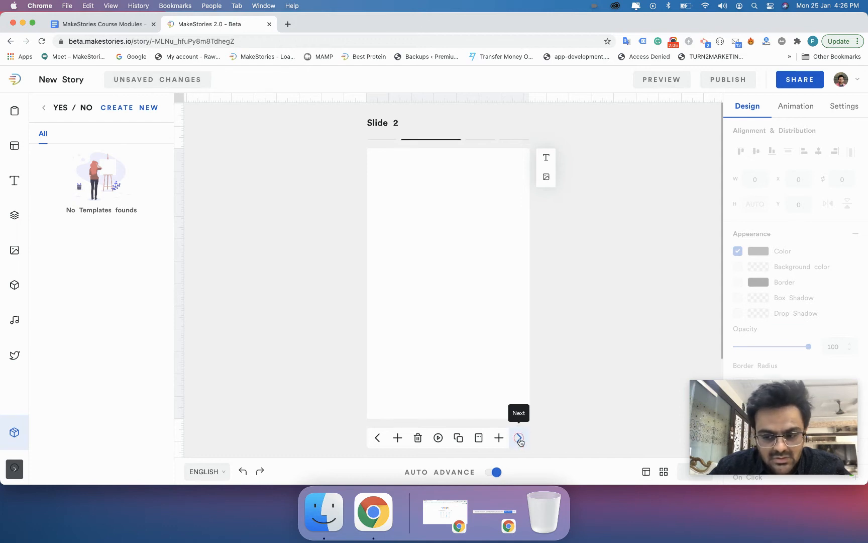
pyautogui.click(136, 111)
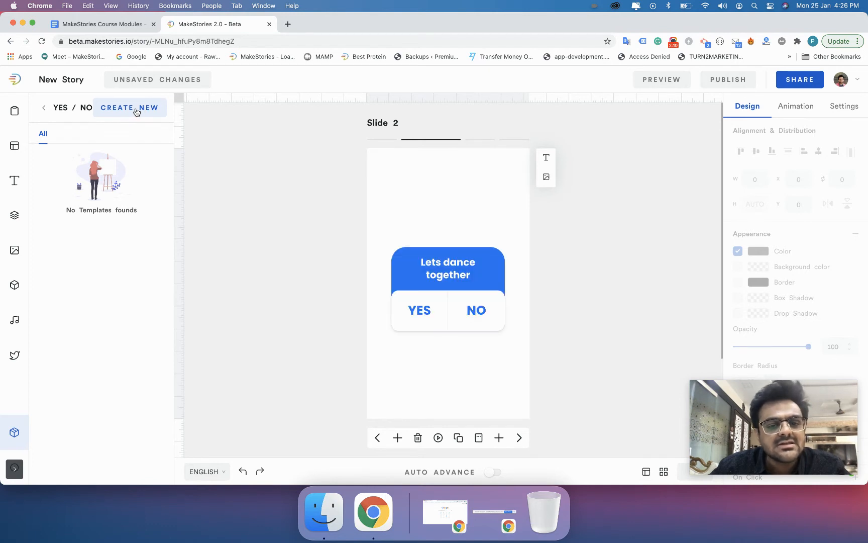
pyautogui.moveTo(459, 317); pyautogui.dragTo(460, 313)
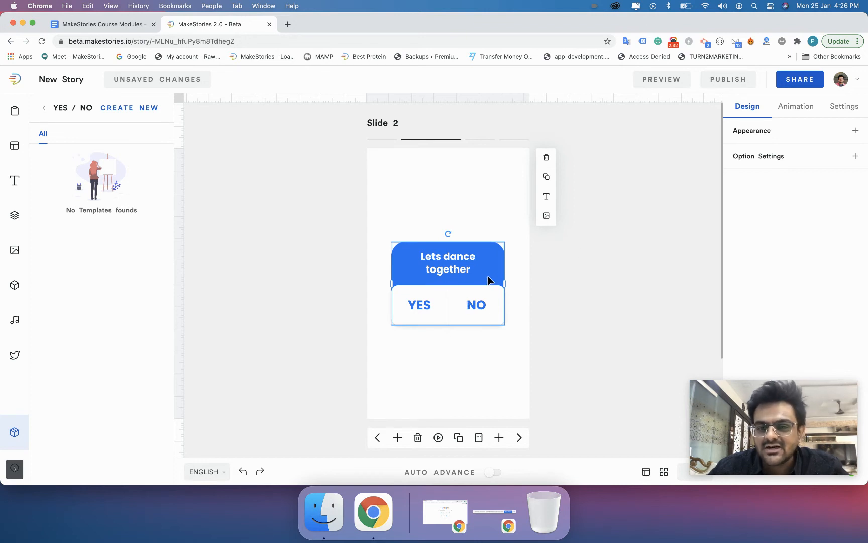
pyautogui.click(629, 413)
pyautogui.moveTo(730, 425); pyautogui.dragTo(83, 466)
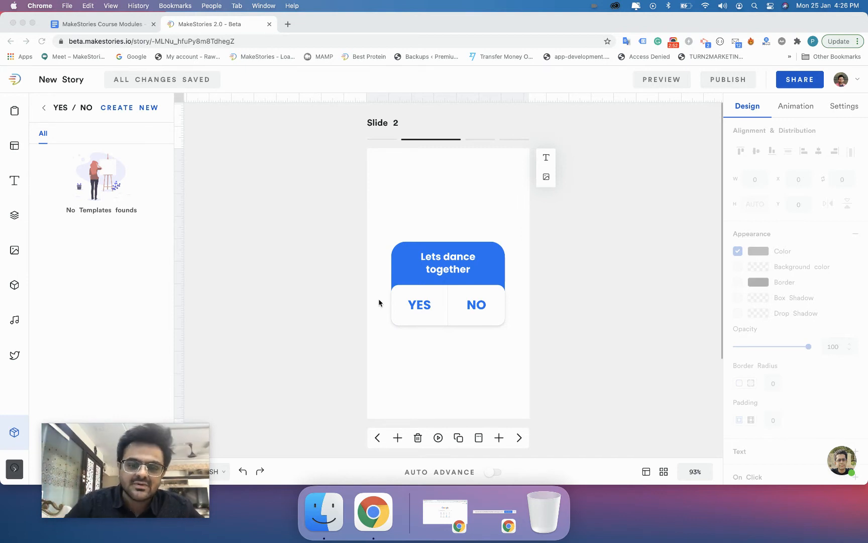
# - Select the "Lets dance together" Yes / No add-on and expand its Appearance design settings
pyautogui.click(441, 285)
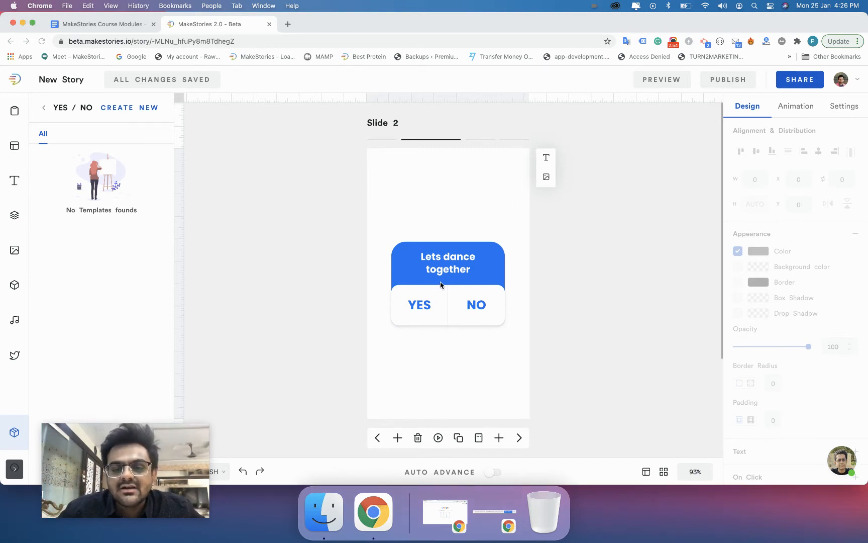
pyautogui.click(448, 271)
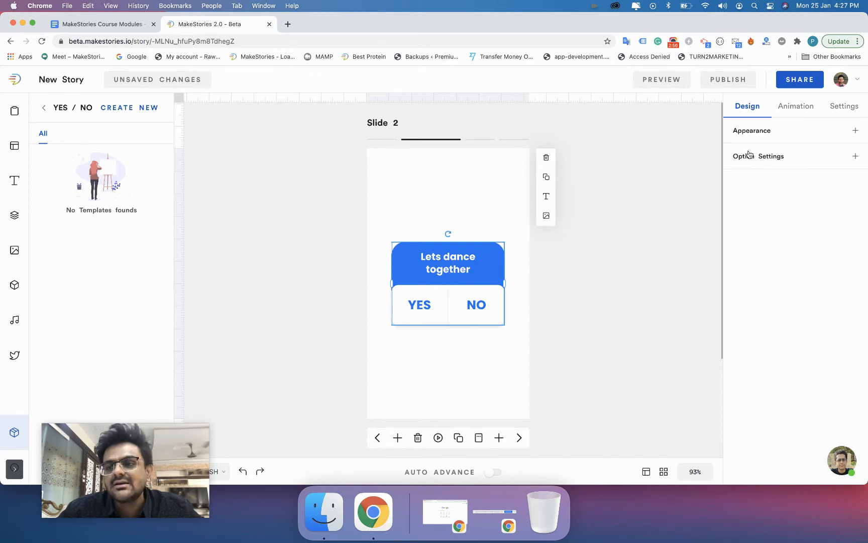
pyautogui.click(783, 105)
pyautogui.click(747, 108)
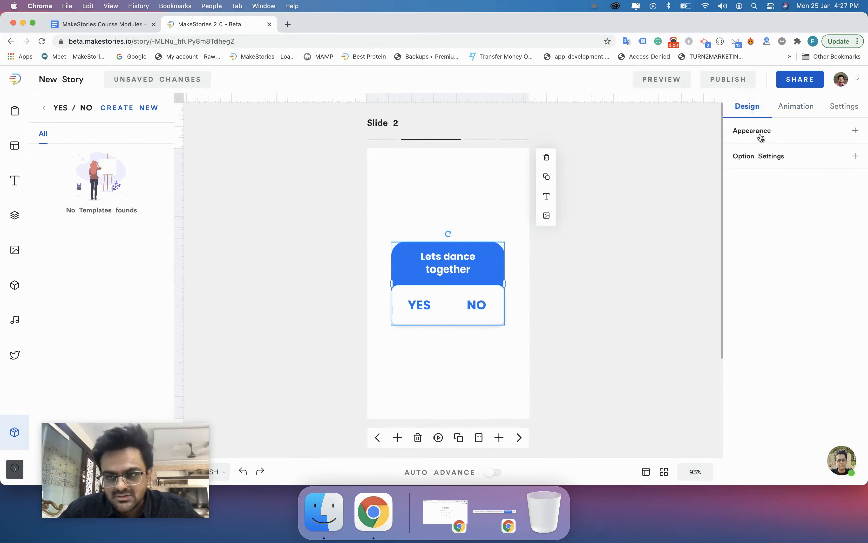
pyautogui.click(761, 136)
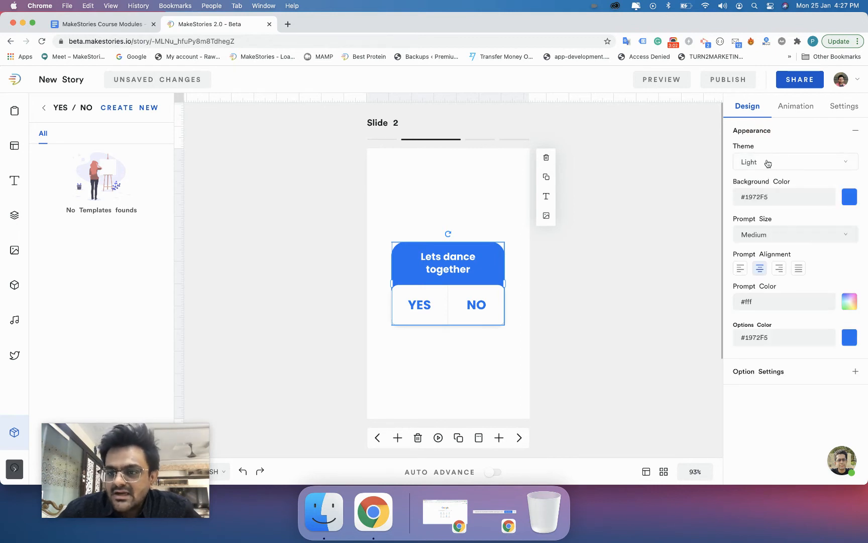
pyautogui.moveTo(735, 142); pyautogui.dragTo(756, 148)
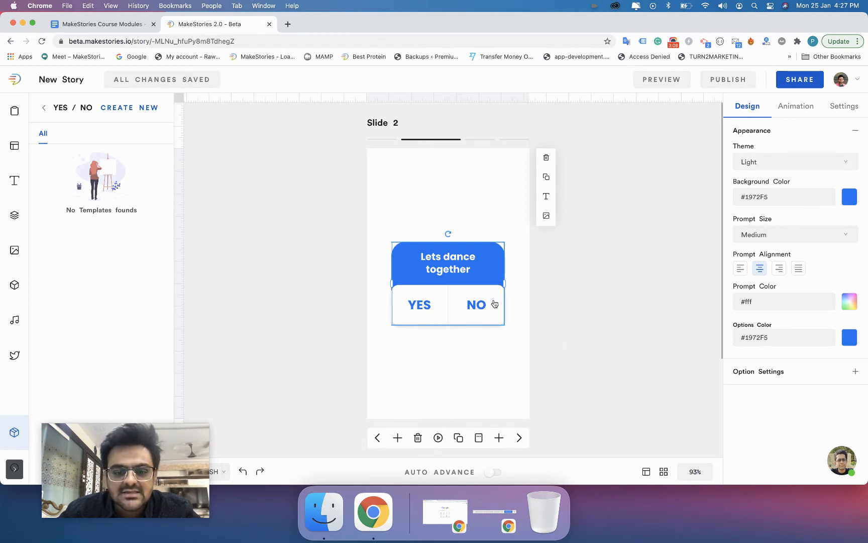
# - Try the Dark theme on the Yes / No add-on and restore the Light theme
pyautogui.click(775, 165)
pyautogui.click(758, 198)
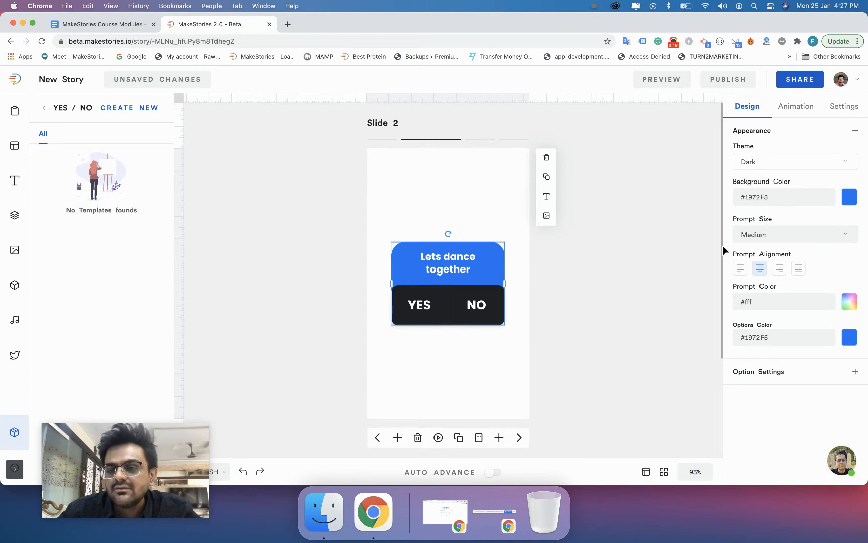
pyautogui.moveTo(737, 196); pyautogui.dragTo(775, 199)
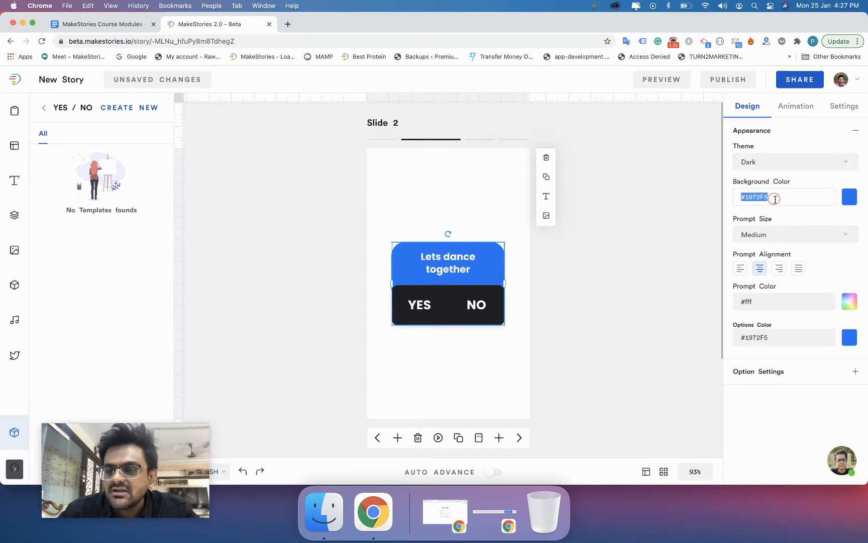
pyautogui.click(756, 163)
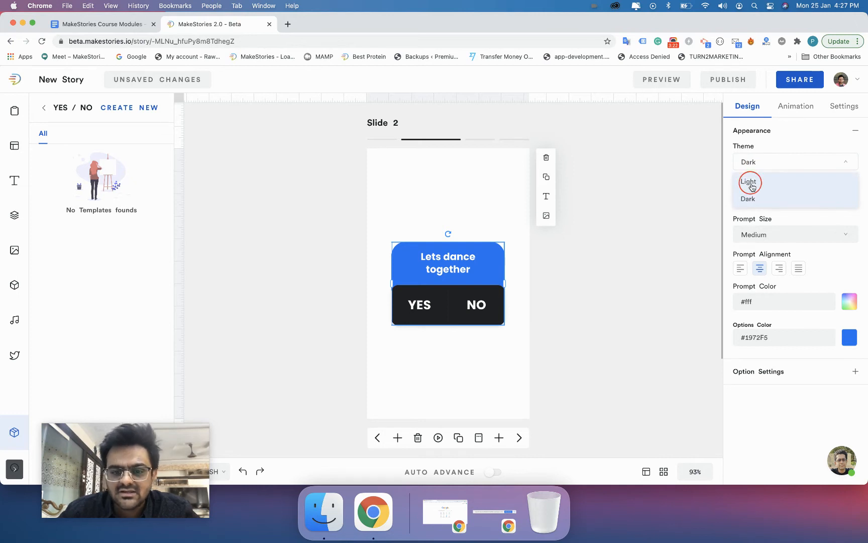
pyautogui.click(752, 186)
pyautogui.click(756, 165)
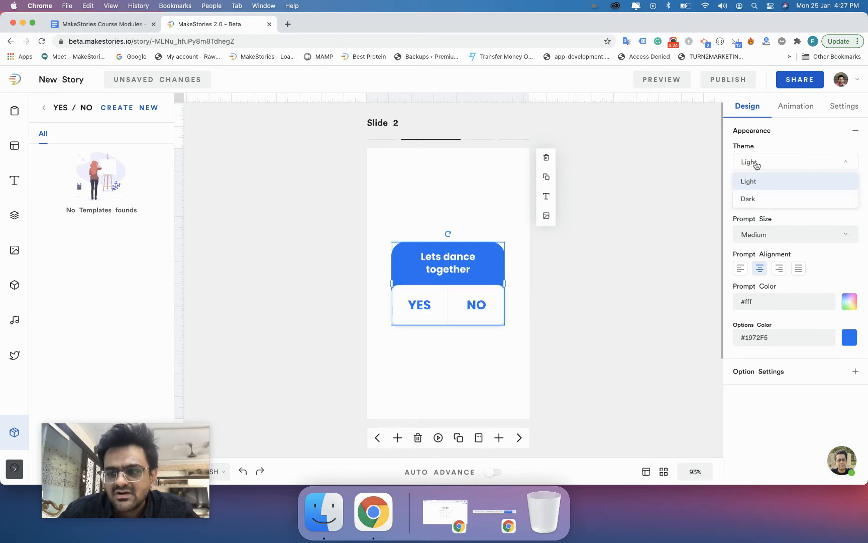
pyautogui.click(756, 164)
pyautogui.click(772, 182)
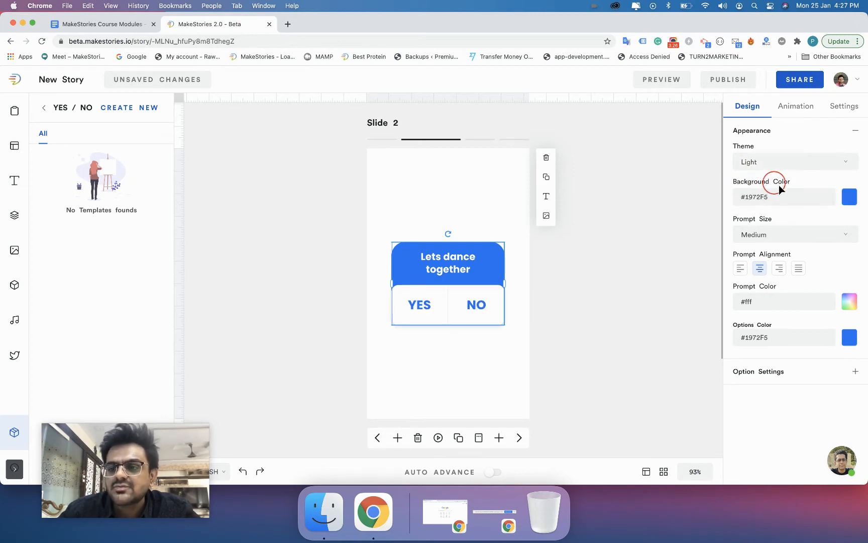
# - Set the Yes / No add-on's background color to teal, rgba(20,165,165,1)
pyautogui.click(848, 200)
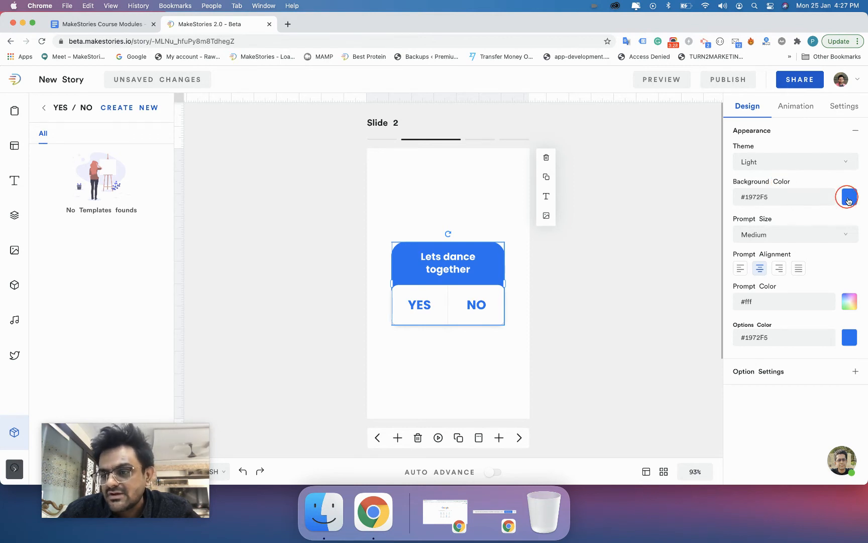
pyautogui.moveTo(815, 217)
pyautogui.mouseDown()
pyautogui.moveTo(812, 200)
pyautogui.moveTo(814, 234)
pyautogui.moveTo(826, 227)
pyautogui.moveTo(825, 199)
pyautogui.moveTo(769, 251)
pyautogui.moveTo(734, 247)
pyautogui.moveTo(732, 258)
pyautogui.moveTo(809, 234)
pyautogui.moveTo(809, 225)
pyautogui.moveTo(825, 237)
pyautogui.moveTo(825, 225)
pyautogui.moveTo(825, 235)
pyautogui.mouseUp()
pyautogui.click(817, 201)
pyautogui.click(820, 287)
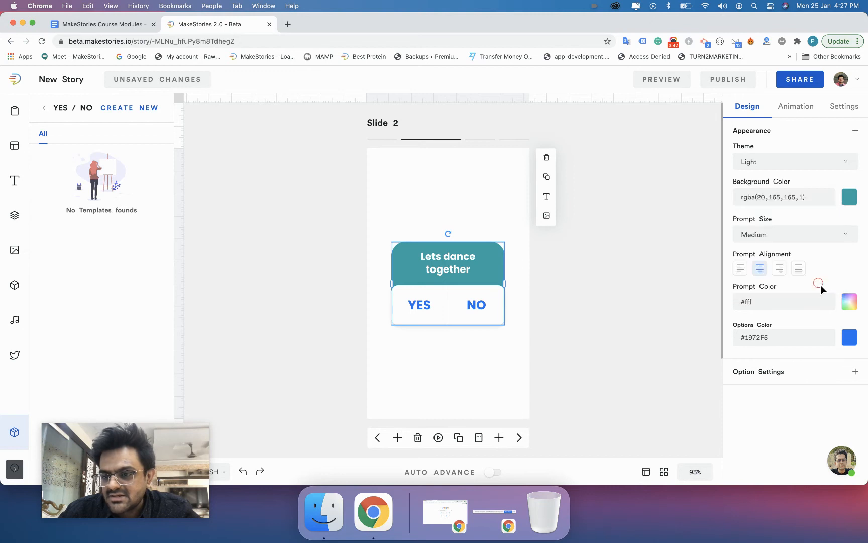
# - Try the Large and Small prompt sizes and return the prompt to Medium
pyautogui.moveTo(737, 221); pyautogui.dragTo(766, 221)
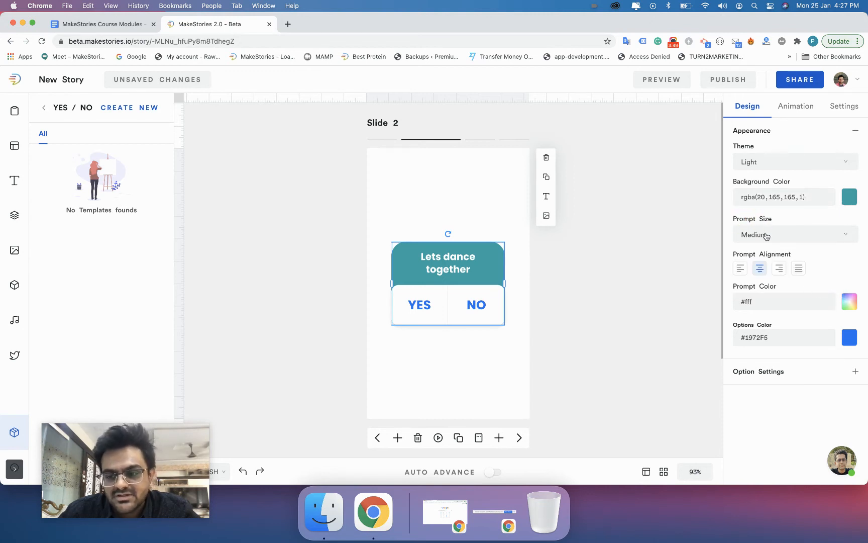
pyautogui.click(754, 239)
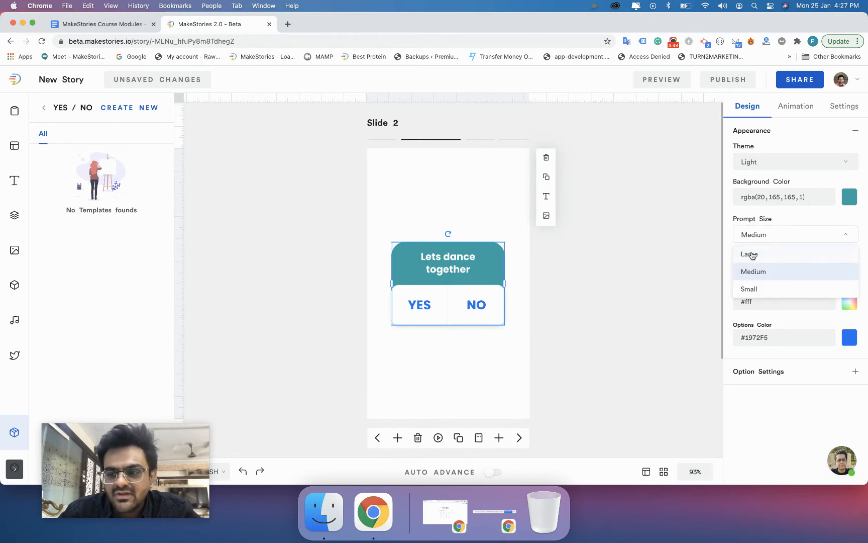
pyautogui.click(752, 253)
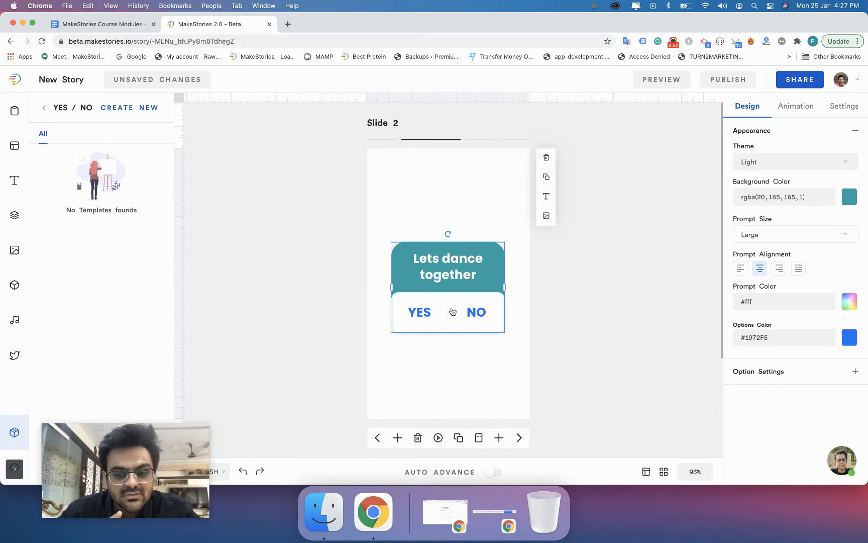
pyautogui.click(743, 235)
pyautogui.click(754, 288)
pyautogui.click(766, 235)
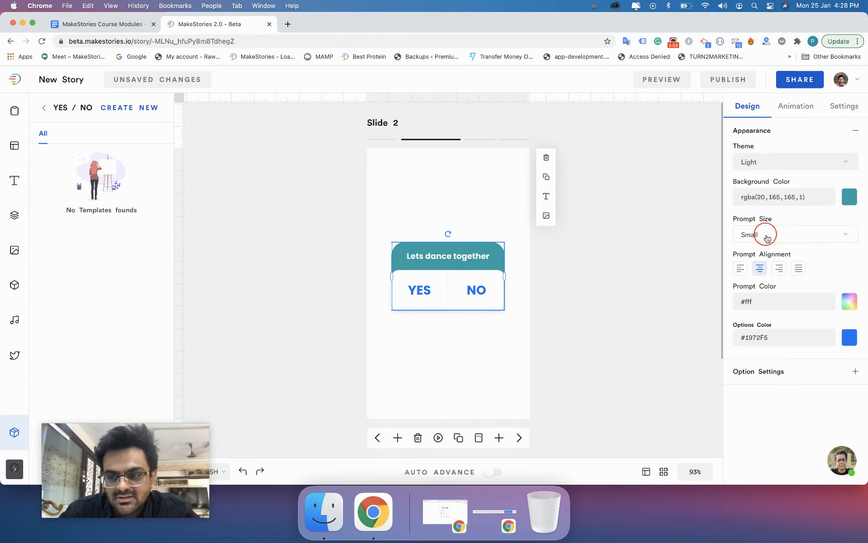
pyautogui.click(760, 274)
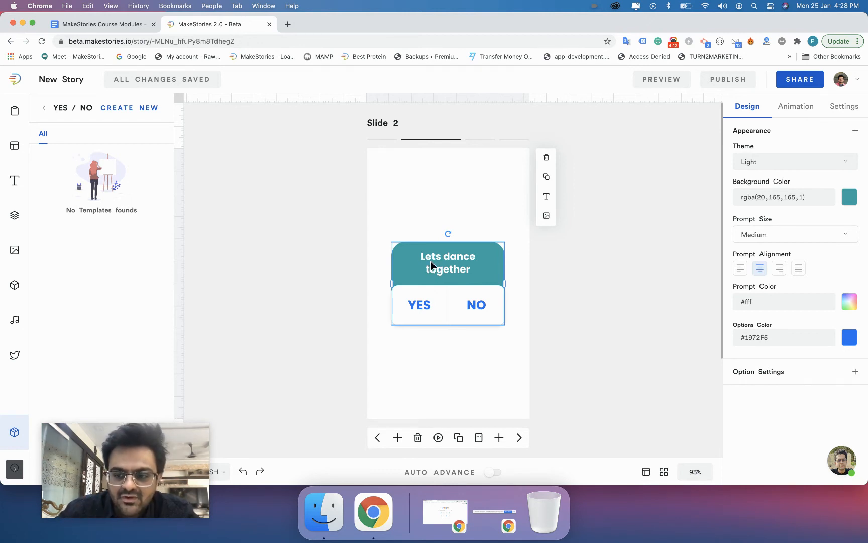
# - Try left, right and justified alignment on the prompt text and restore center alignment
pyautogui.click(758, 269)
pyautogui.click(760, 270)
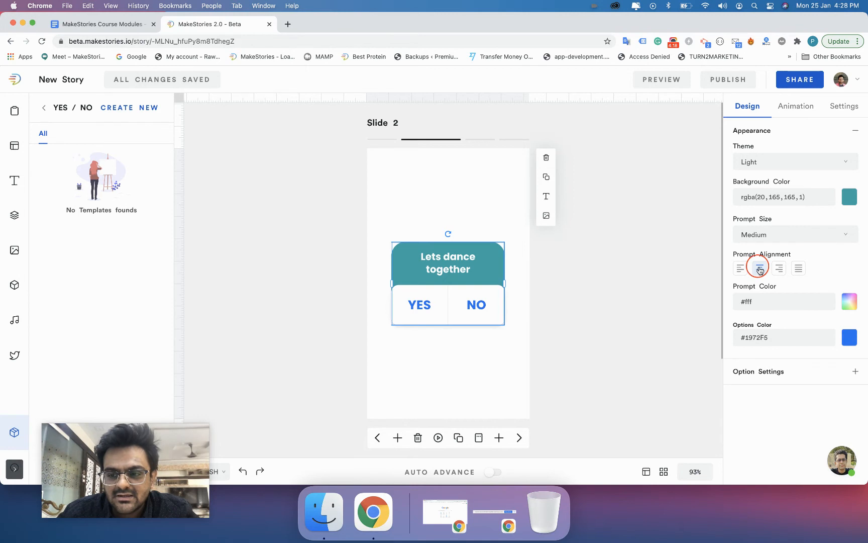
pyautogui.click(740, 271)
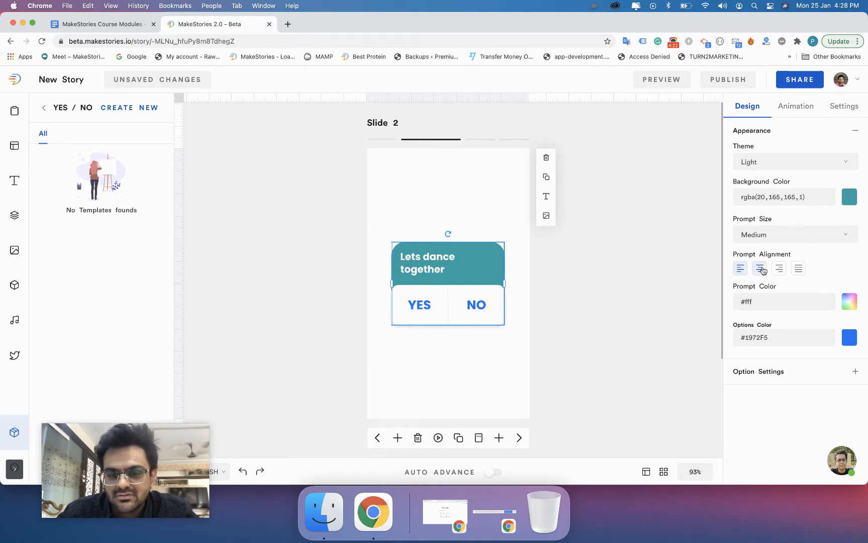
pyautogui.click(779, 270)
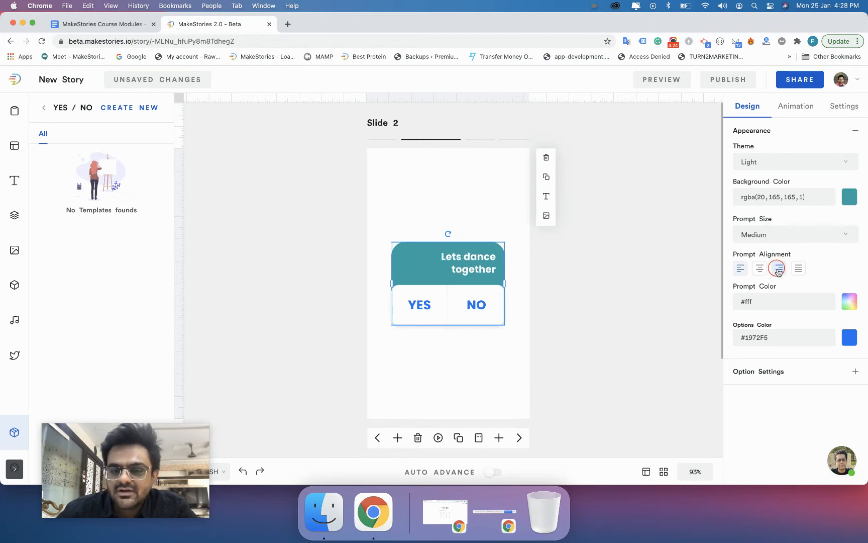
pyautogui.click(799, 272)
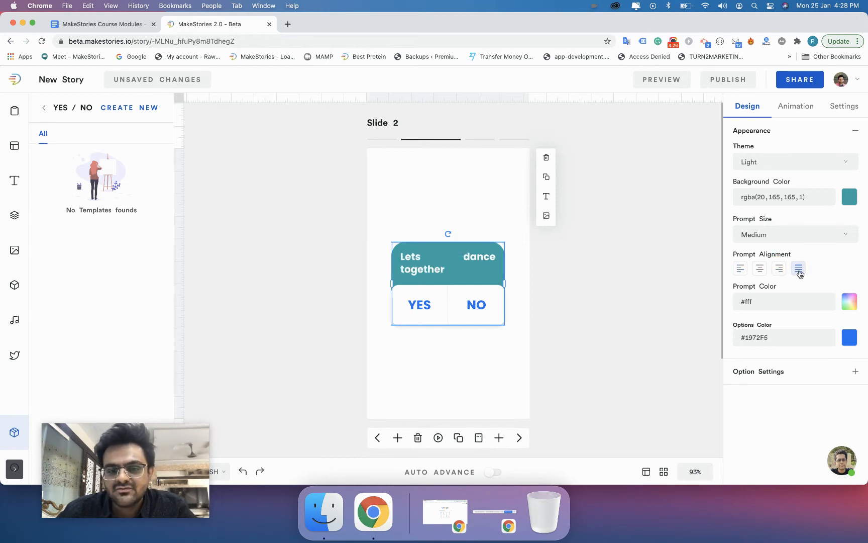
pyautogui.click(760, 269)
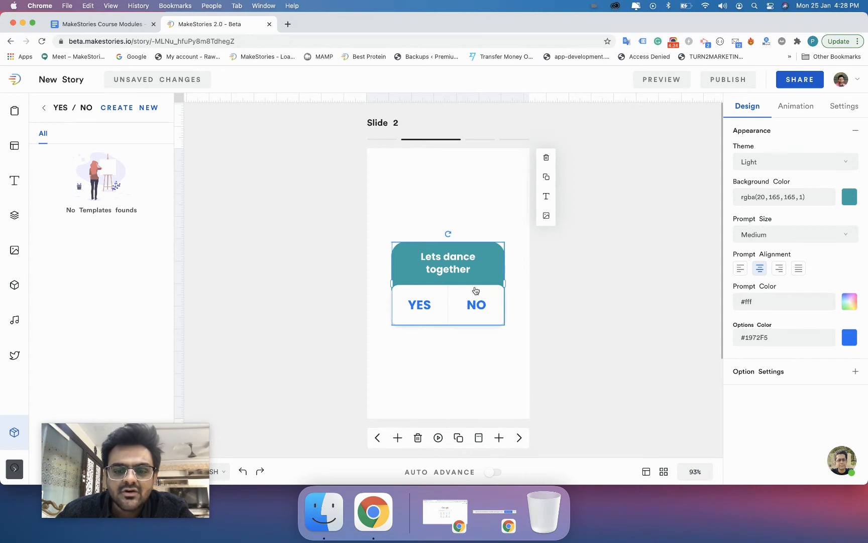
# - Try black for the prompt text and set its color to pale pink, rgba(247,220,220,1)
pyautogui.click(847, 301)
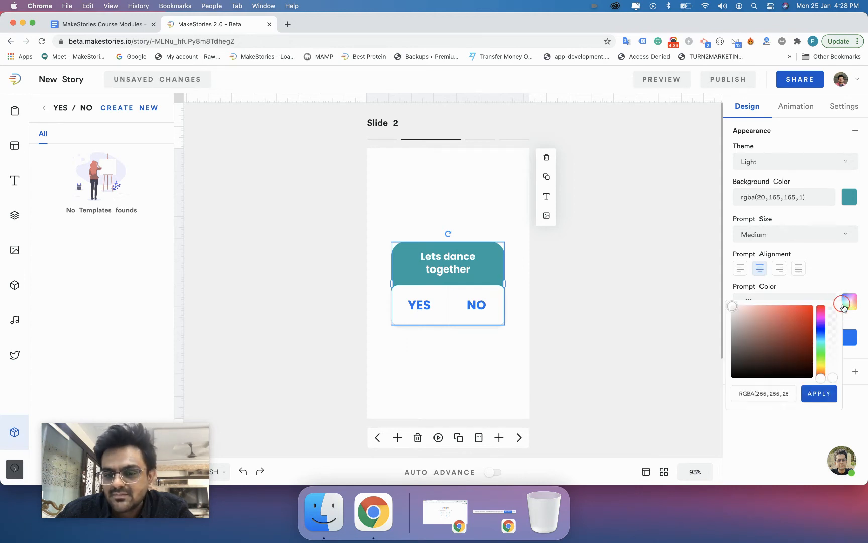
pyautogui.moveTo(792, 329); pyautogui.dragTo(722, 389)
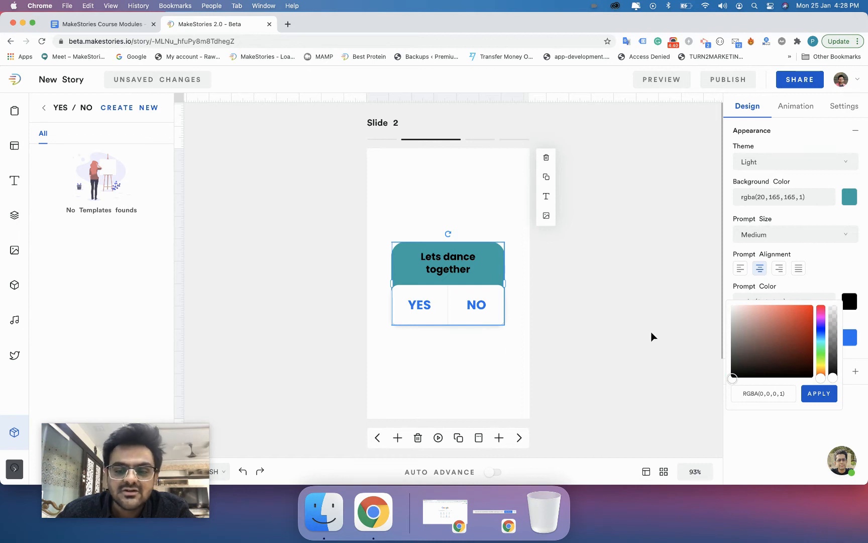
pyautogui.click(731, 311)
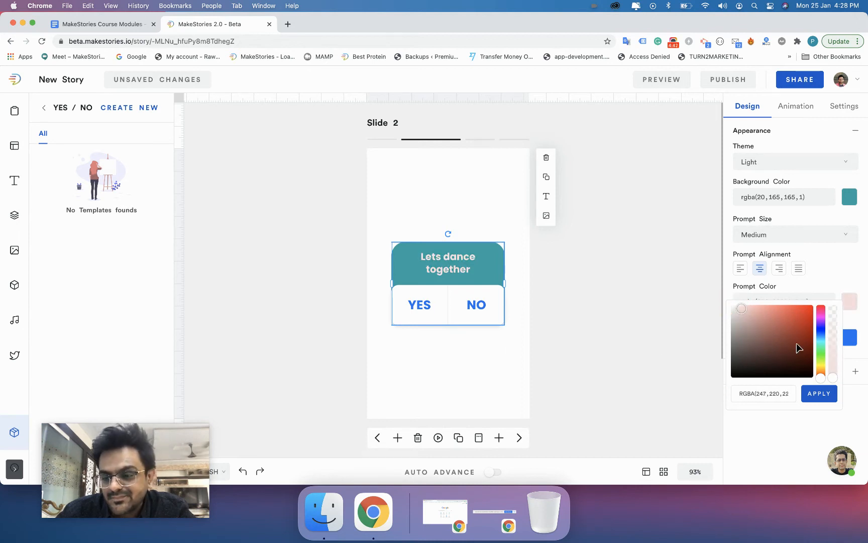
pyautogui.click(827, 263)
# - Set the color of the YES and NO options to a muted grey-green, rgba(116,148,138,1)
pyautogui.moveTo(741, 337); pyautogui.dragTo(792, 342)
pyautogui.click(791, 342)
pyautogui.click(849, 337)
pyautogui.click(773, 394)
pyautogui.click(758, 372)
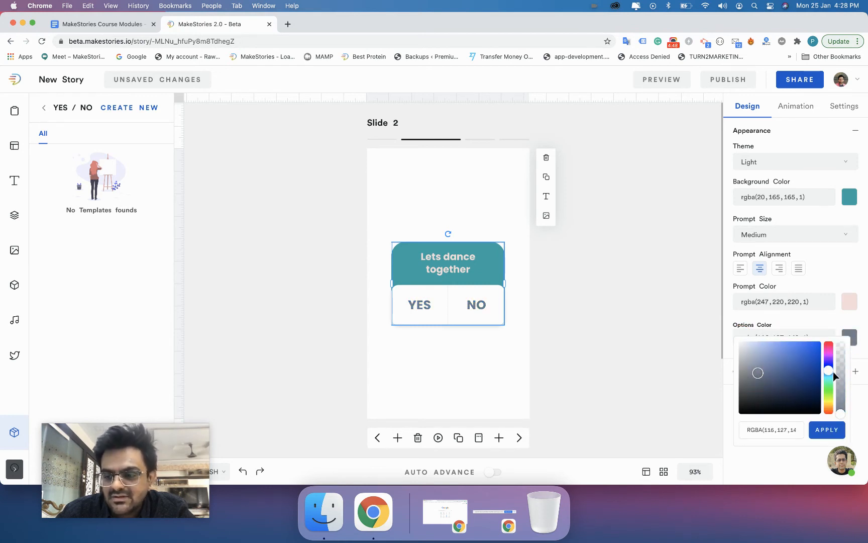
pyautogui.moveTo(829, 372); pyautogui.dragTo(829, 383)
# - Copy the add-on's background color, rgba(20,165,165,1), into the color of the YES and NO options
pyautogui.tripleClick(767, 193)
pyautogui.press('super+c')
pyautogui.moveTo(807, 337); pyautogui.dragTo(741, 337)
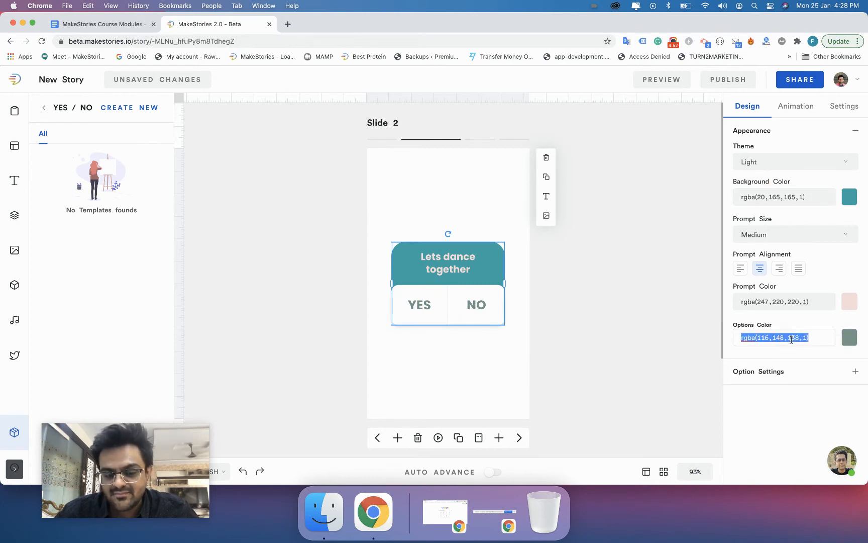
pyautogui.press('super+v')
pyautogui.click(576, 289)
pyautogui.moveTo(512, 270); pyautogui.dragTo(447, 372)
pyautogui.click(492, 371)
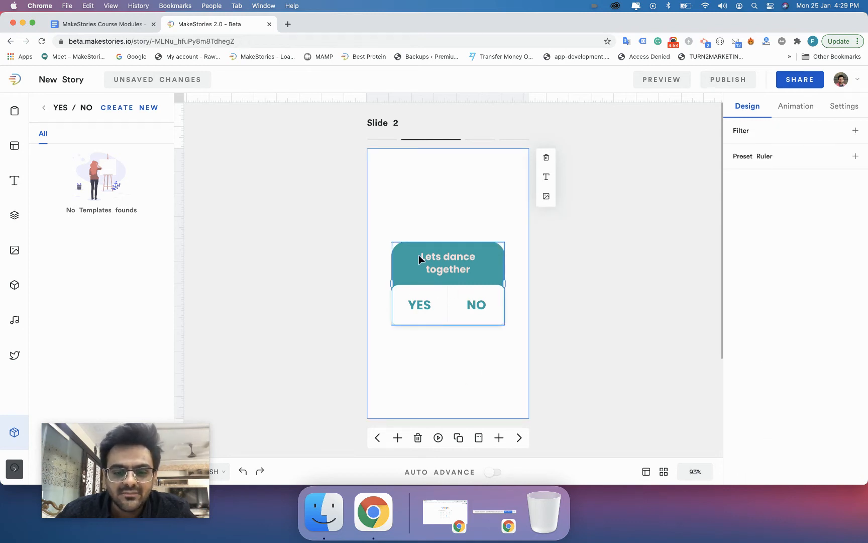
# - Replace the add-on's prompt text with "Do you like MakeStories" directly on the slide
pyautogui.click(469, 282)
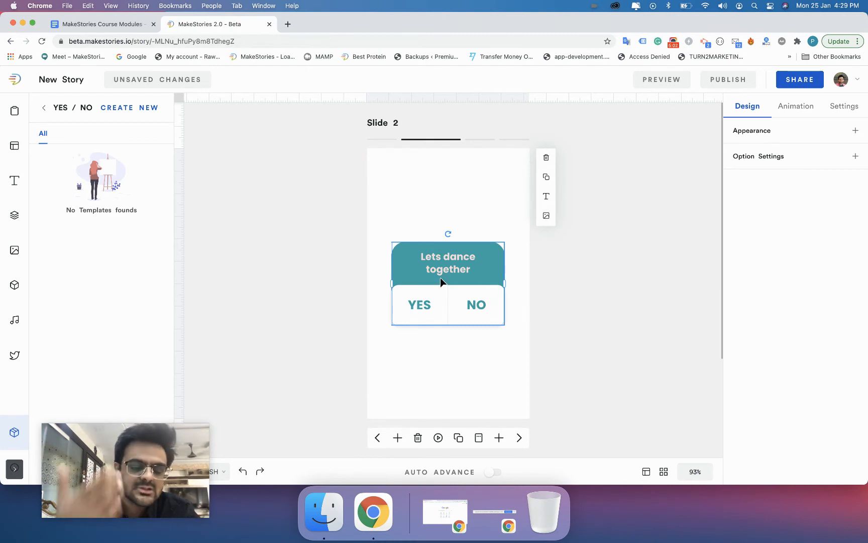
pyautogui.doubleClick(428, 271)
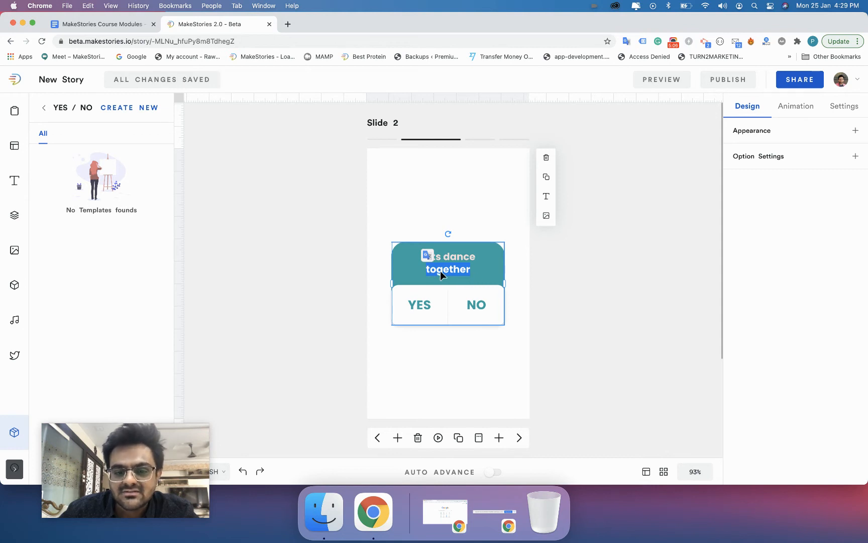
pyautogui.doubleClick(415, 312)
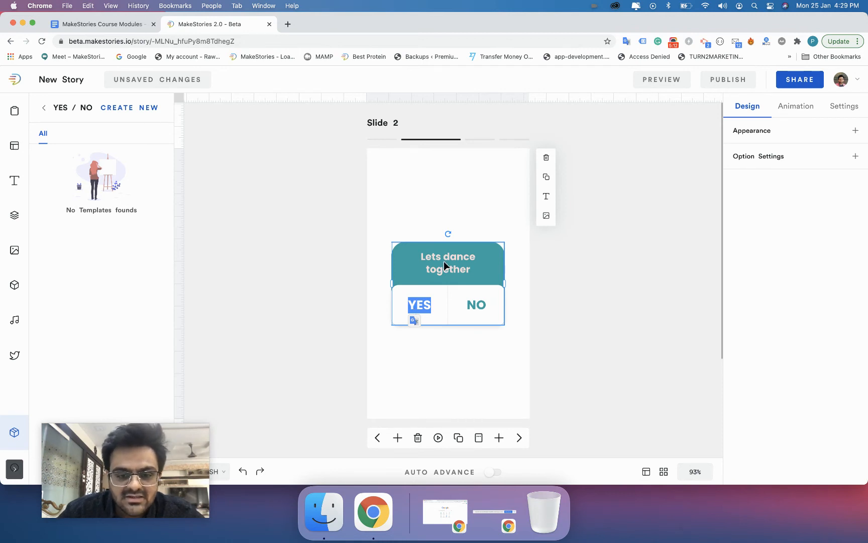
pyautogui.click(430, 259)
pyautogui.moveTo(421, 256)
pyautogui.mouseDown()
pyautogui.moveTo(464, 262)
pyautogui.moveTo(468, 271)
pyautogui.moveTo(421, 260)
pyautogui.mouseUp()
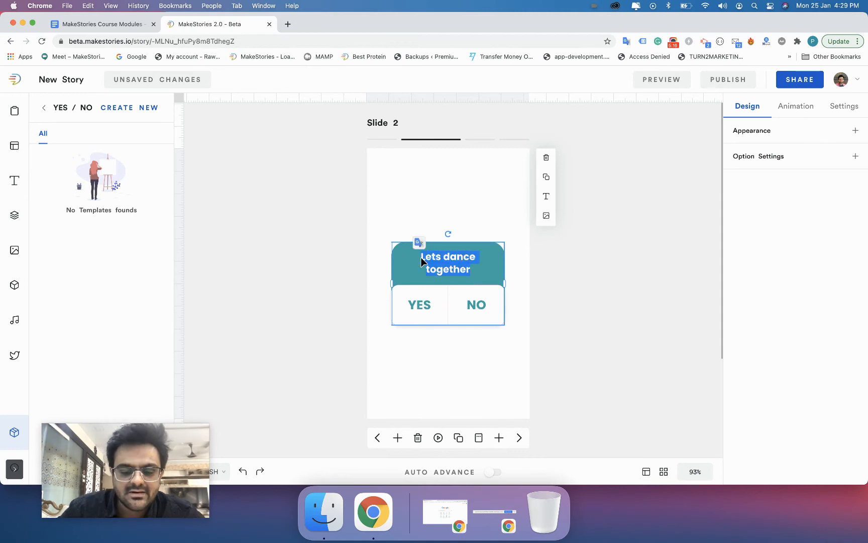
pyautogui.write('F')
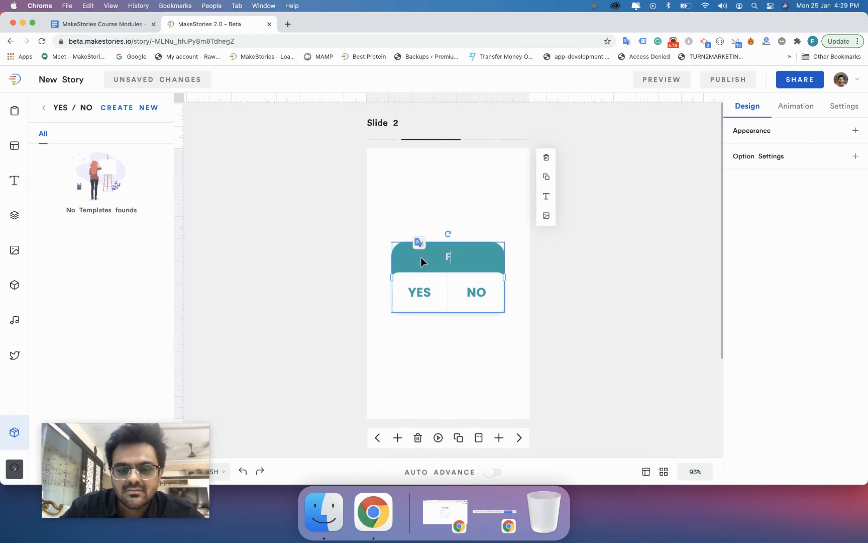
pyautogui.write('o')
pyautogui.press('BackSpace')
pyautogui.press('BackSpace')
pyautogui.write('Do you like MakeStories')
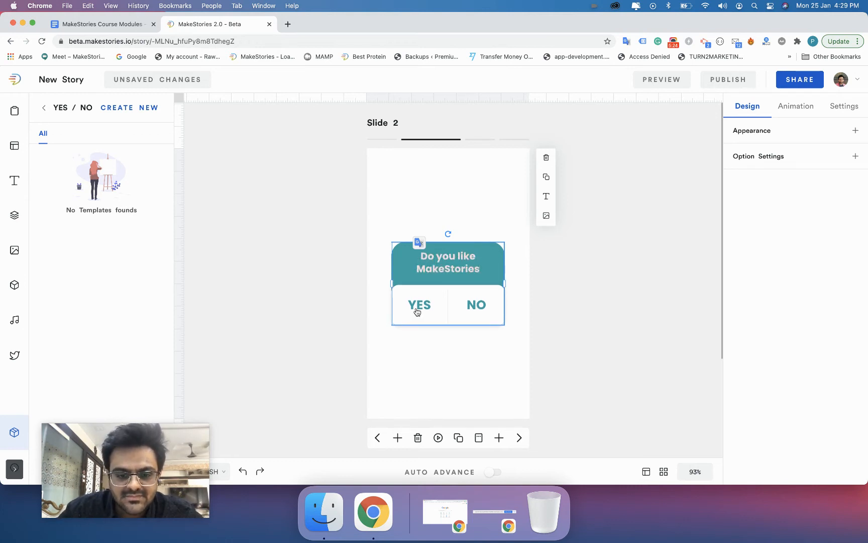
# - Change the YES option's text to "YO!!!" and the NO option's text to "NOPE"
pyautogui.doubleClick(417, 311)
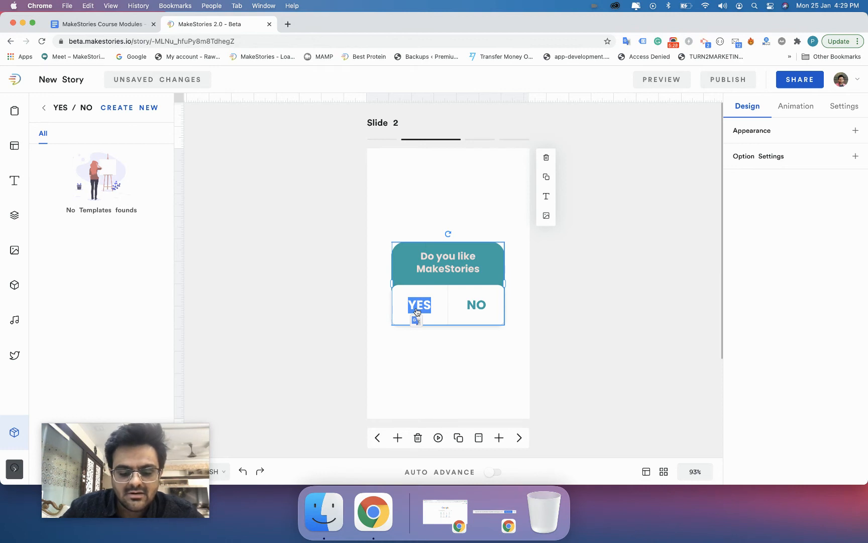
pyautogui.write('YO!!!')
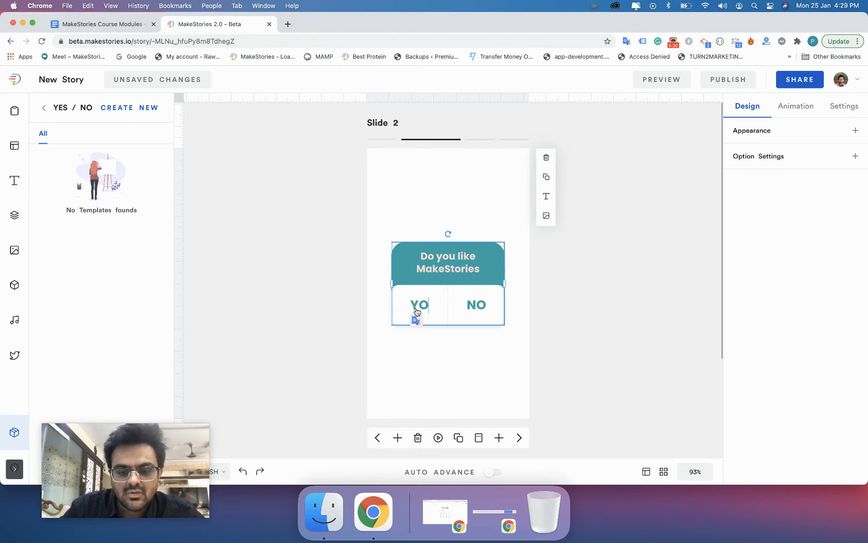
pyautogui.moveTo(465, 303); pyautogui.dragTo(495, 309)
pyautogui.write('NOPE')
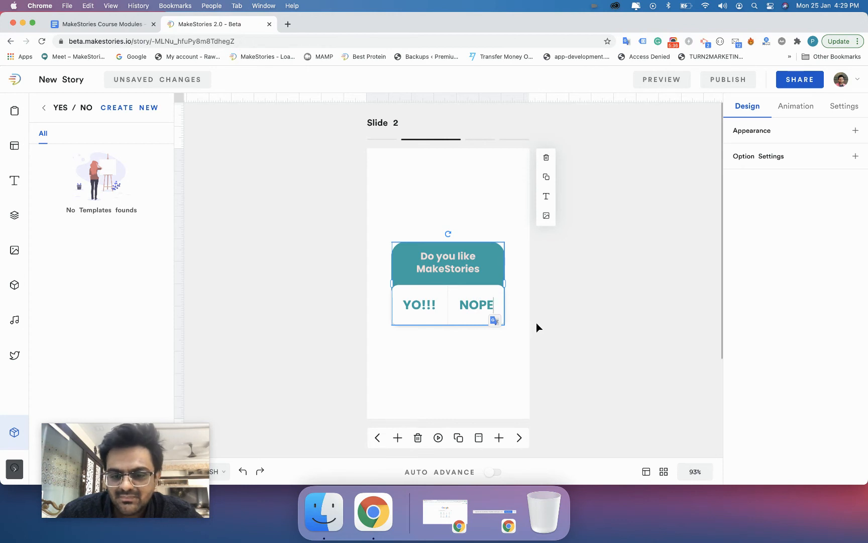
pyautogui.click(537, 323)
# - Shorten the first option's text to "YO!!" on the slide
pyautogui.click(418, 304)
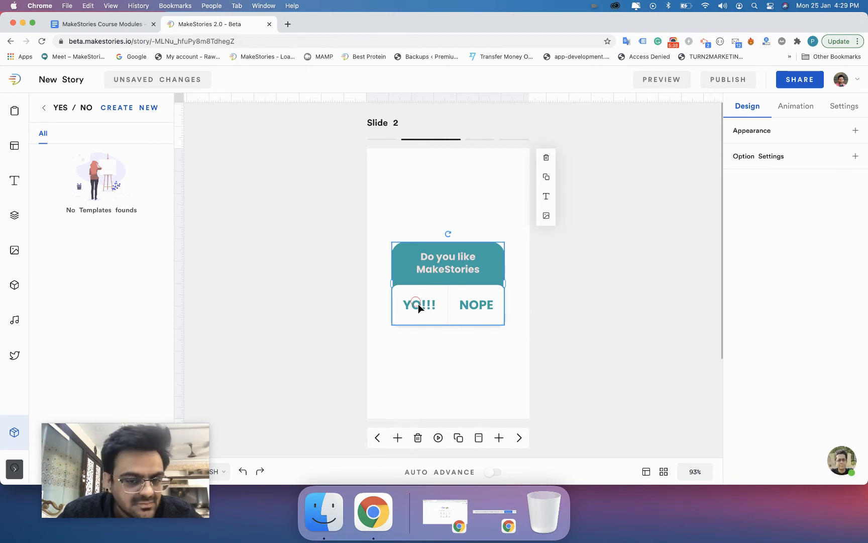
pyautogui.click(410, 302)
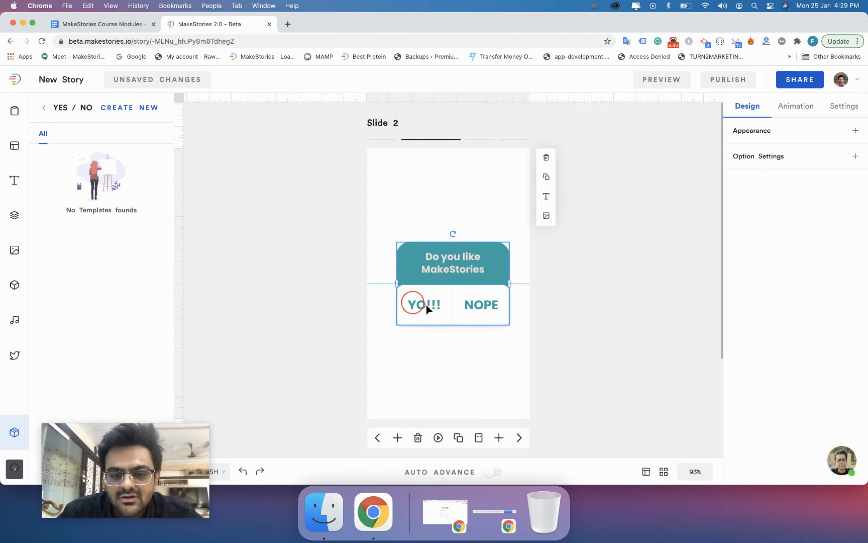
pyautogui.moveTo(412, 302); pyautogui.dragTo(413, 302)
pyautogui.click(417, 308)
pyautogui.doubleClick(418, 302)
pyautogui.press('BackSpace')
# - Add a question mark to the end of the prompt so it reads "Do you like MakeStories ?"
pyautogui.moveTo(459, 256); pyautogui.dragTo(479, 271)
pyautogui.click(479, 271)
pyautogui.write('?')
pyautogui.click(554, 289)
pyautogui.click(450, 296)
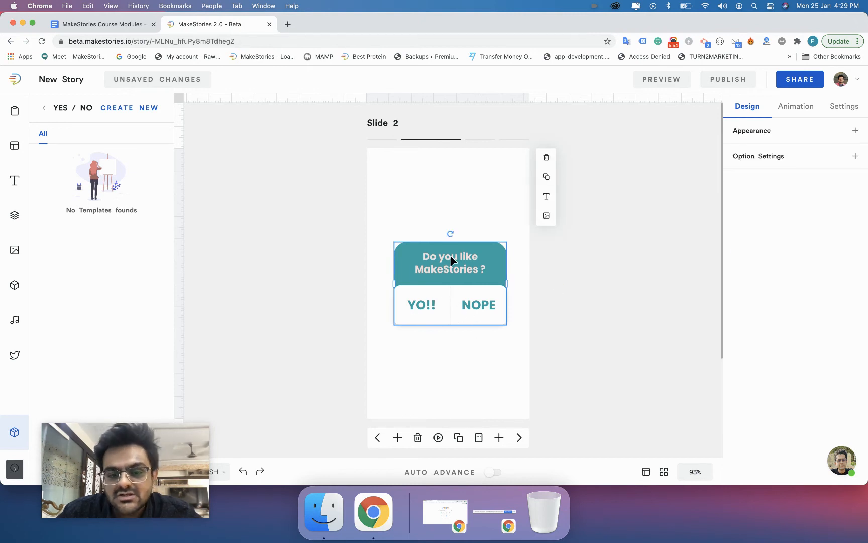
pyautogui.click(618, 265)
pyautogui.click(468, 311)
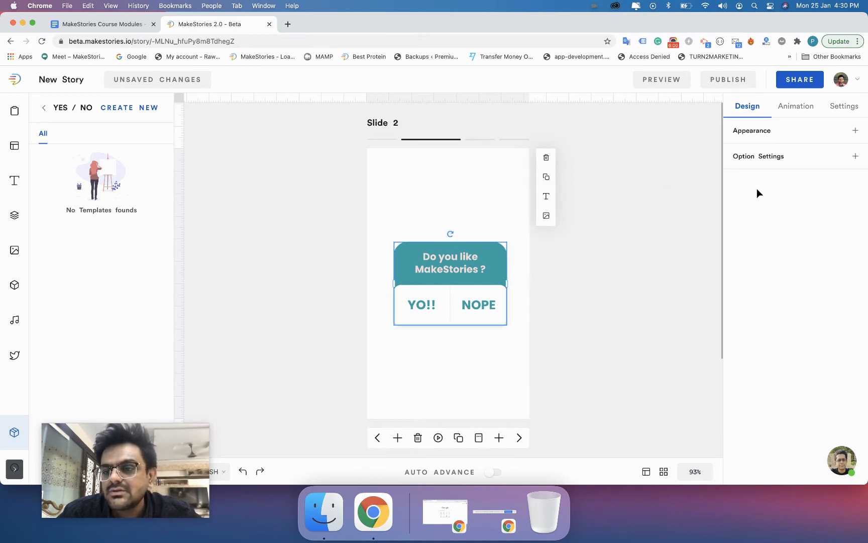
# - Remove the space and question mark from the prompt in the option settings and retype its ending to read "Do you like MakeStories"
pyautogui.click(754, 160)
pyautogui.moveTo(738, 179); pyautogui.dragTo(834, 176)
pyautogui.click(836, 178)
pyautogui.press('BackSpace')
pyautogui.press('BackSpace')
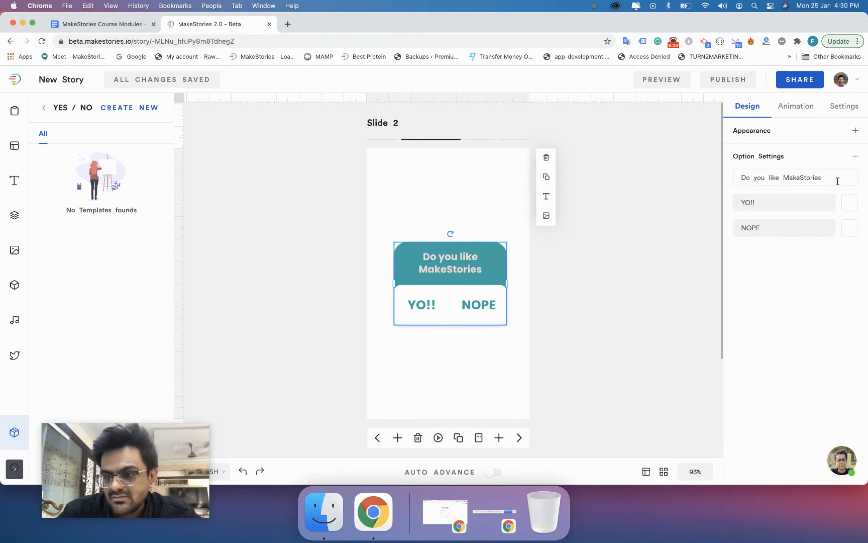
pyautogui.press('BackSpace')
pyautogui.press('BackSpace')
pyautogui.press('BackSpace')
pyautogui.press('BackSpace')
pyautogui.press('BackSpace')
pyautogui.press('BackSpace')
pyautogui.write('tories')
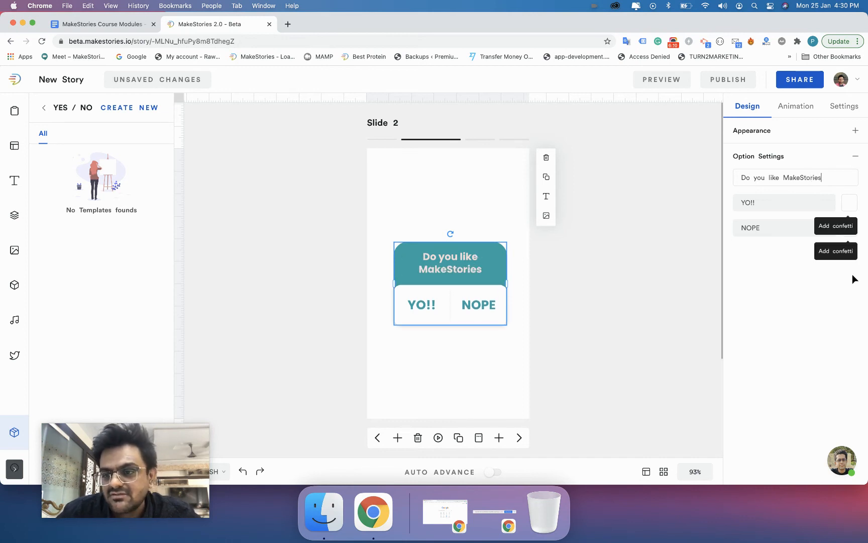
# - Change the two option texts to "YES" and "NO" in the option settings
pyautogui.click(770, 203)
pyautogui.press('BackSpace')
pyautogui.press('BackSpace')
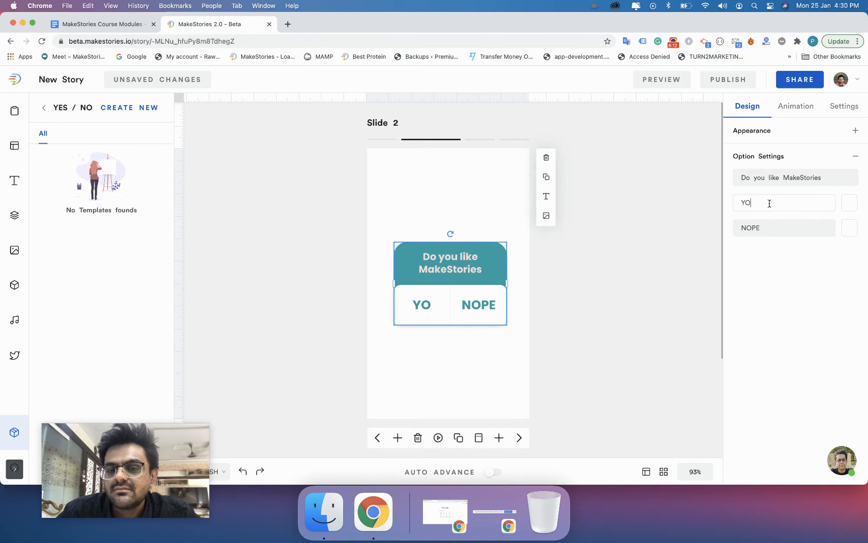
pyautogui.press('BackSpace')
pyautogui.write('ES')
pyautogui.moveTo(769, 230); pyautogui.dragTo(751, 229)
pyautogui.press('BackSpace')
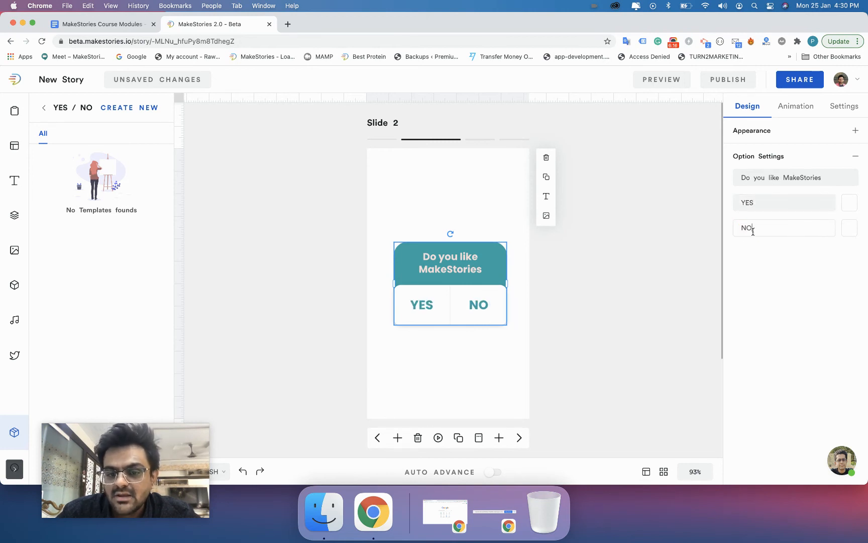
# - Add heart-eyes emoji confetti to the YES option and screaming-face emoji confetti to the NO option
pyautogui.click(853, 205)
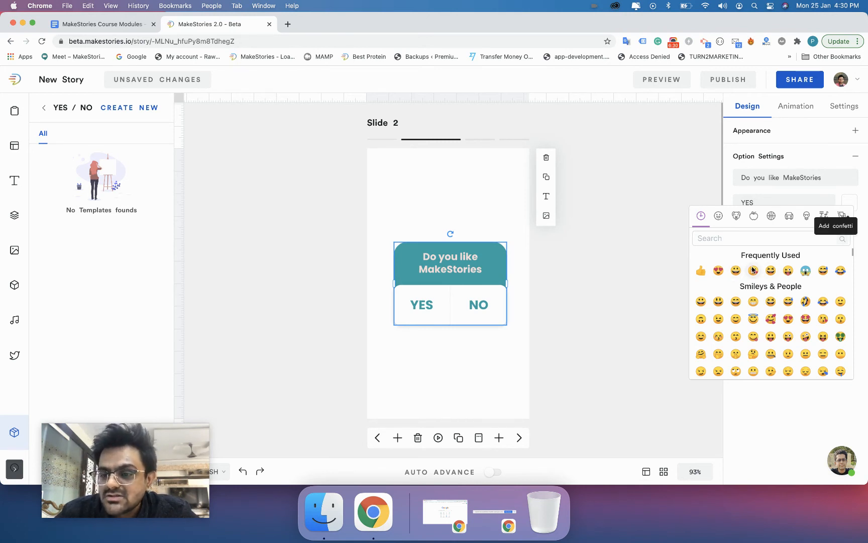
pyautogui.click(718, 274)
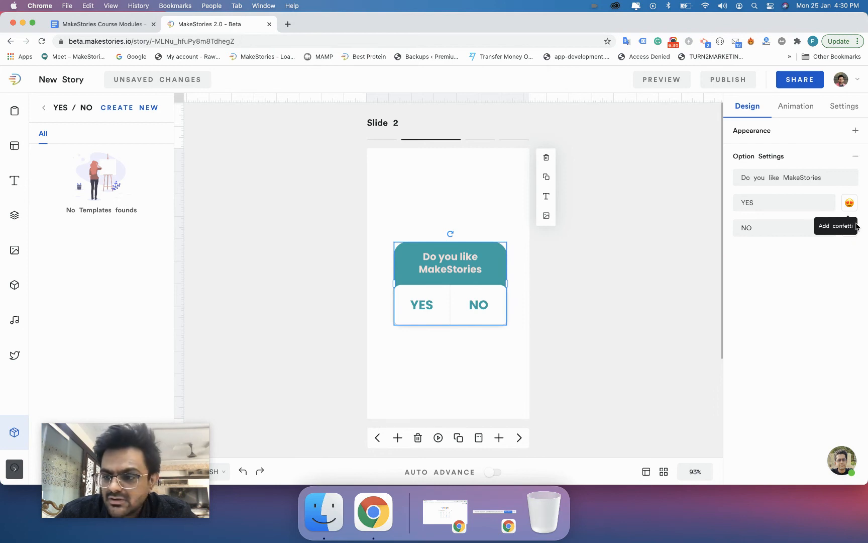
pyautogui.click(781, 224)
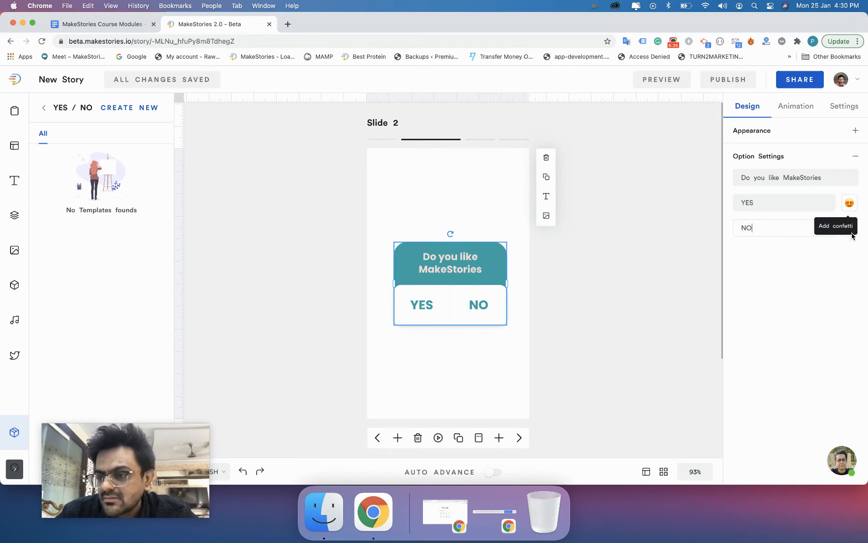
pyautogui.click(849, 203)
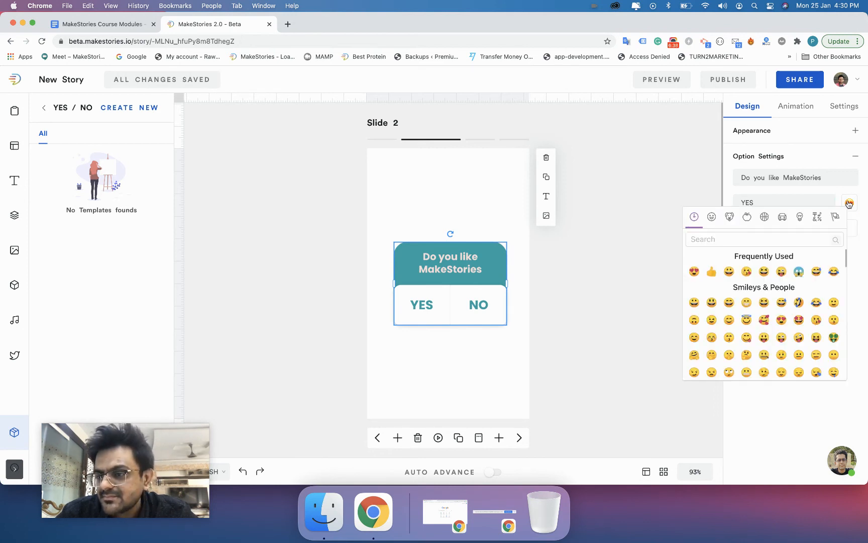
pyautogui.click(854, 227)
pyautogui.click(848, 227)
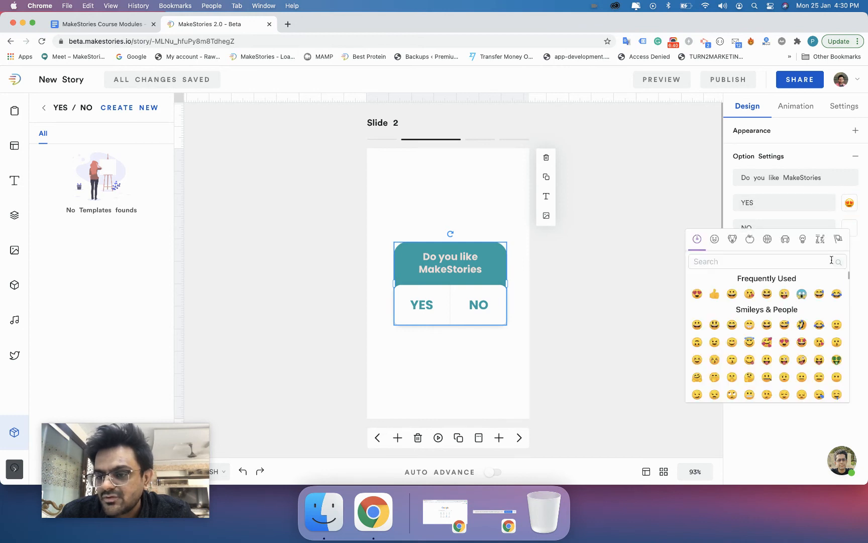
pyautogui.click(802, 293)
# - Center the add-on horizontally on the slide and end its prompt with a question mark, "Do you like MakeStories?"
pyautogui.moveTo(479, 308); pyautogui.dragTo(476, 304)
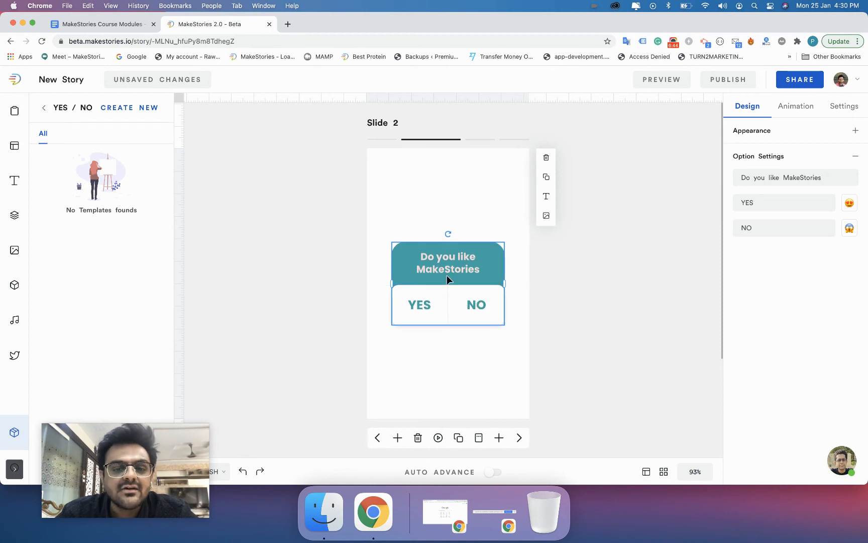
pyautogui.click(480, 269)
pyautogui.write('?')
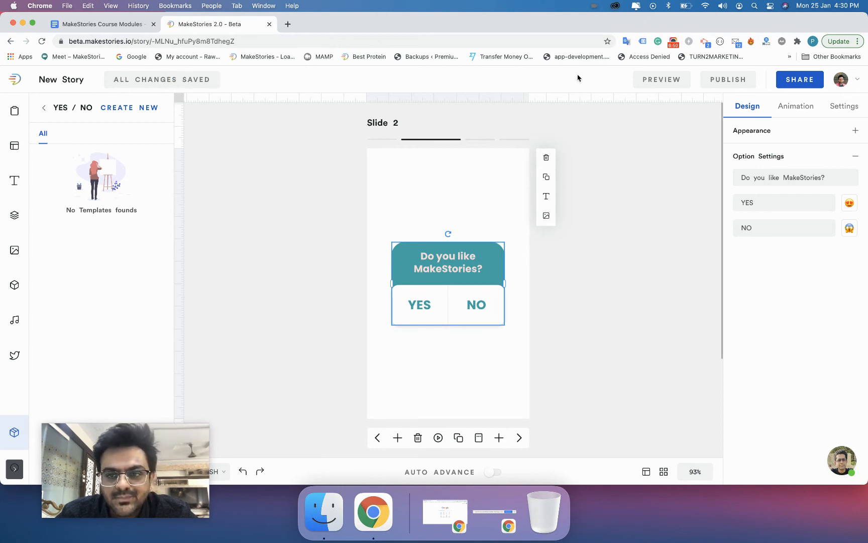
# - Preview the story, answer the prompt with YES to check the confetti and result, and return to the editor
pyautogui.click(659, 81)
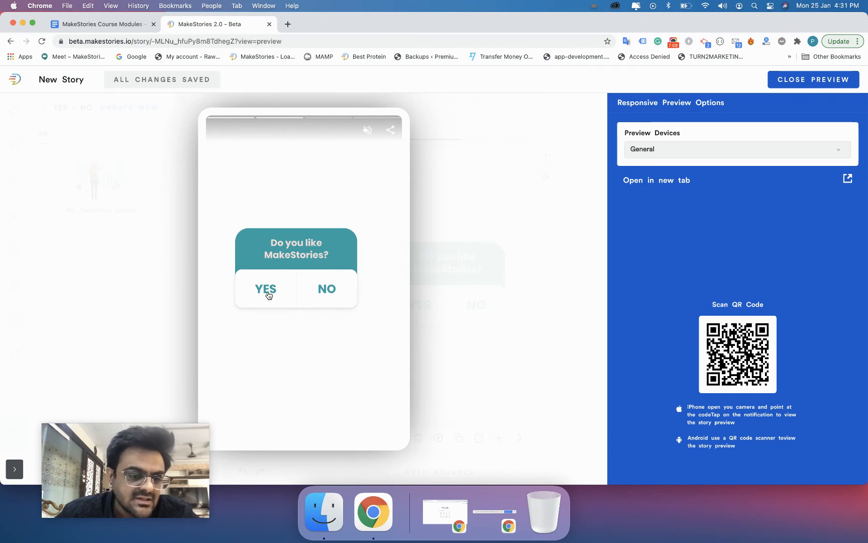
pyautogui.click(269, 295)
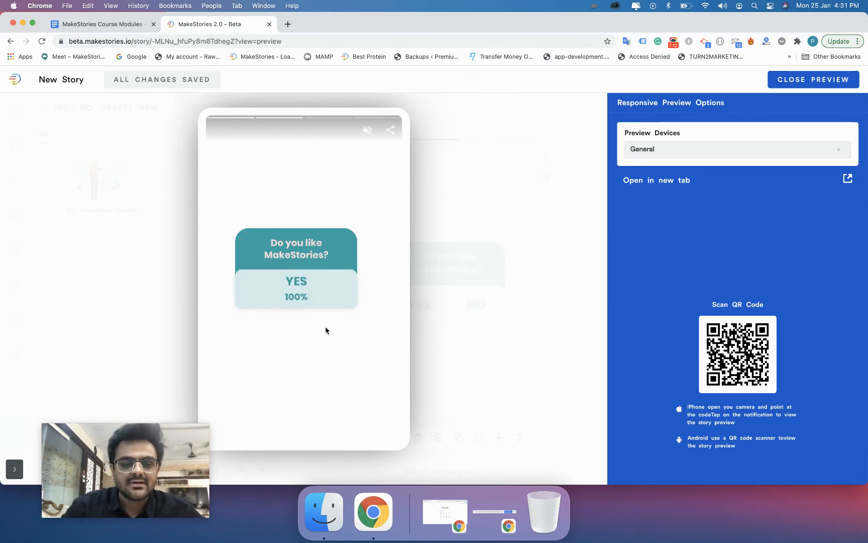
pyautogui.click(783, 79)
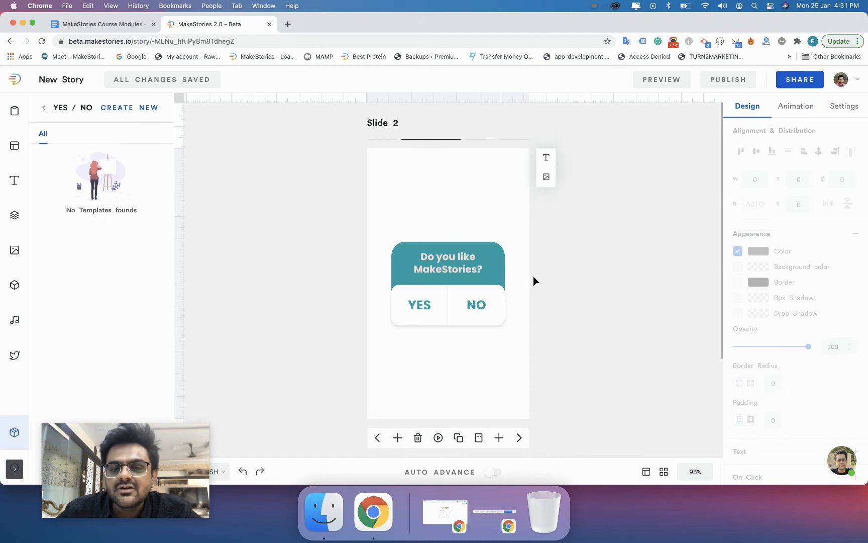
pyautogui.click(768, 157)
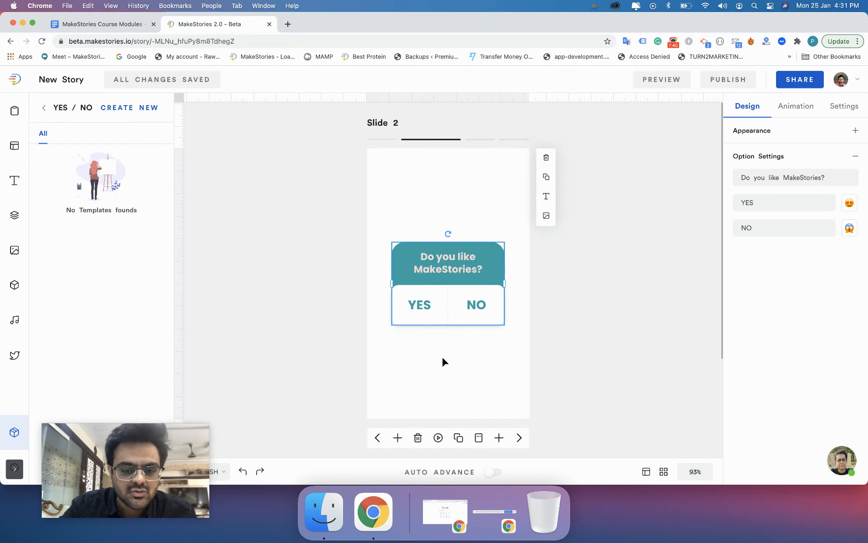
# - Rename the story as "SIMPLE YES / NO QUIZ"
pyautogui.moveTo(82, 81); pyautogui.dragTo(41, 84)
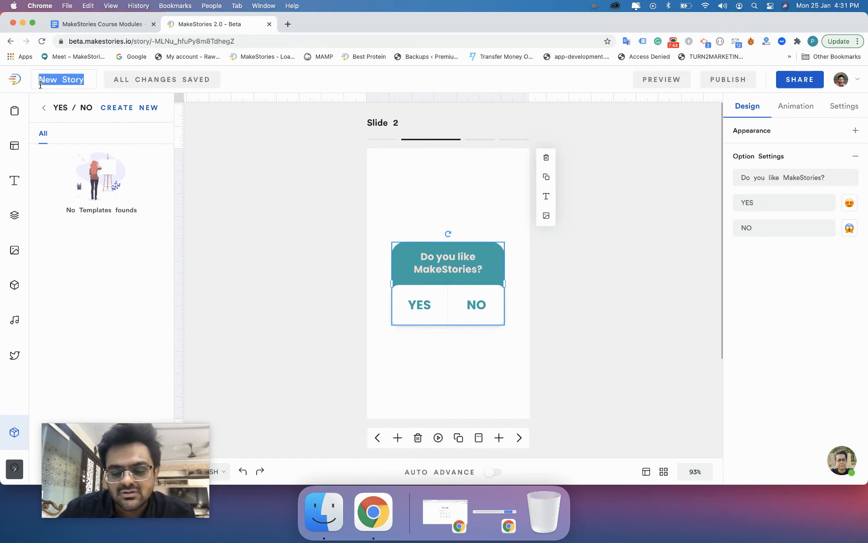
pyautogui.press('BackSpace')
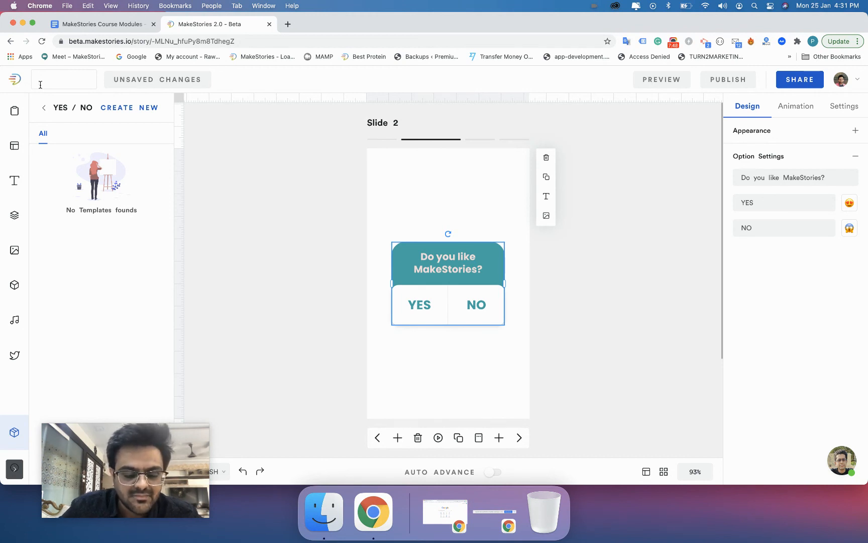
pyautogui.write('QUIZ')
pyautogui.press('super+a')
pyautogui.write('SIMPLE YES')
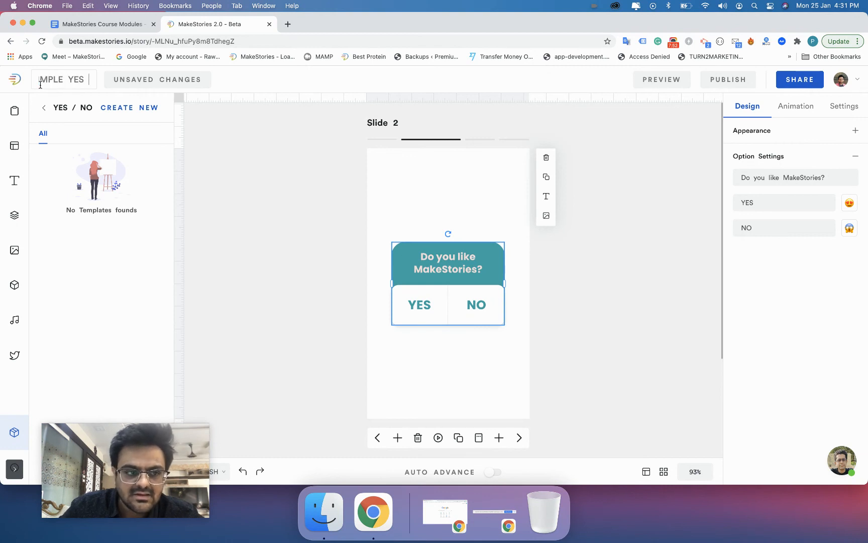
pyautogui.write(' / NOo QUIZ')
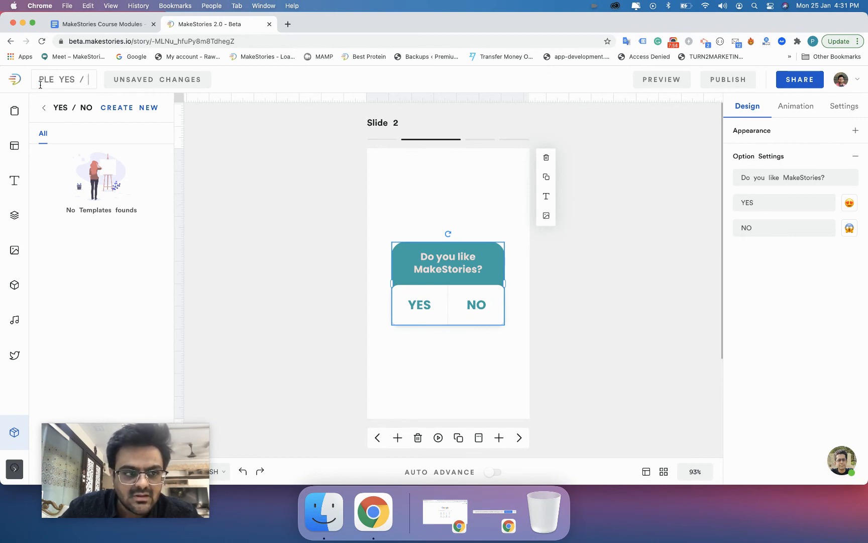
pyautogui.click(146, 80)
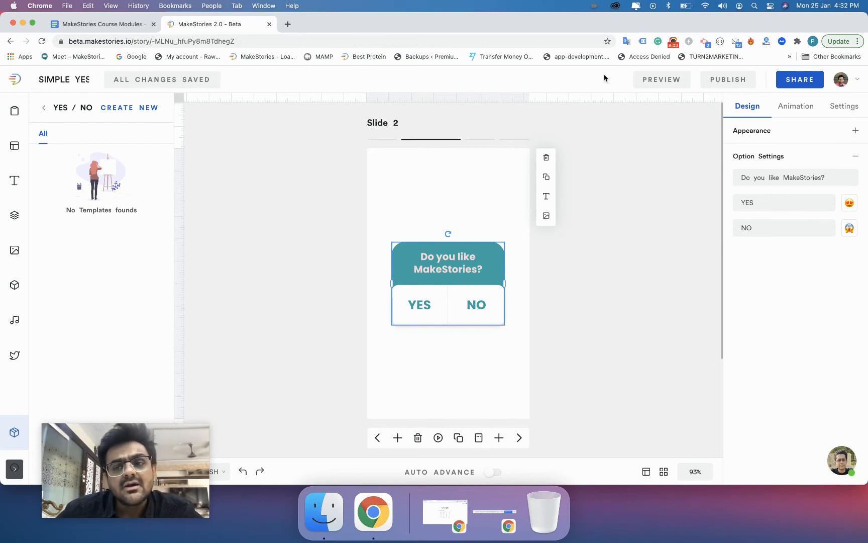
# - Preview the story in a new browser tab and advance to the Yes / No prompt on slide 2
pyautogui.click(668, 85)
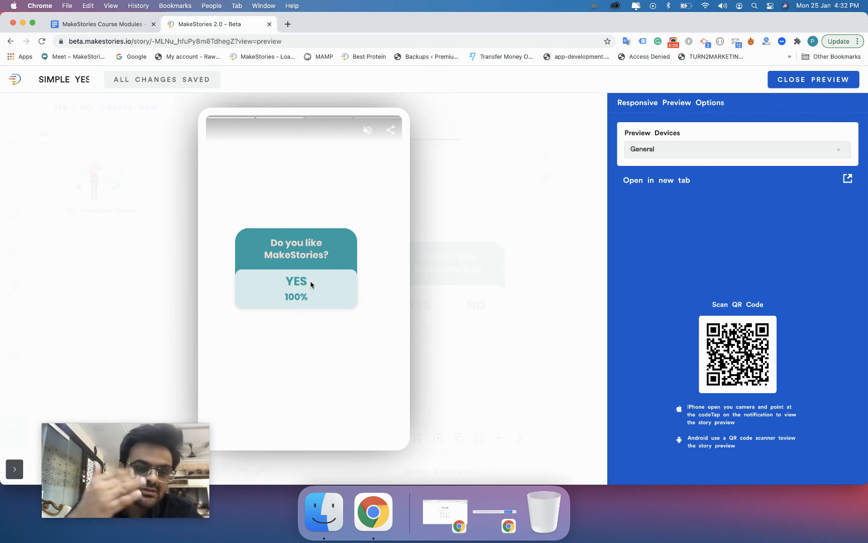
pyautogui.click(639, 183)
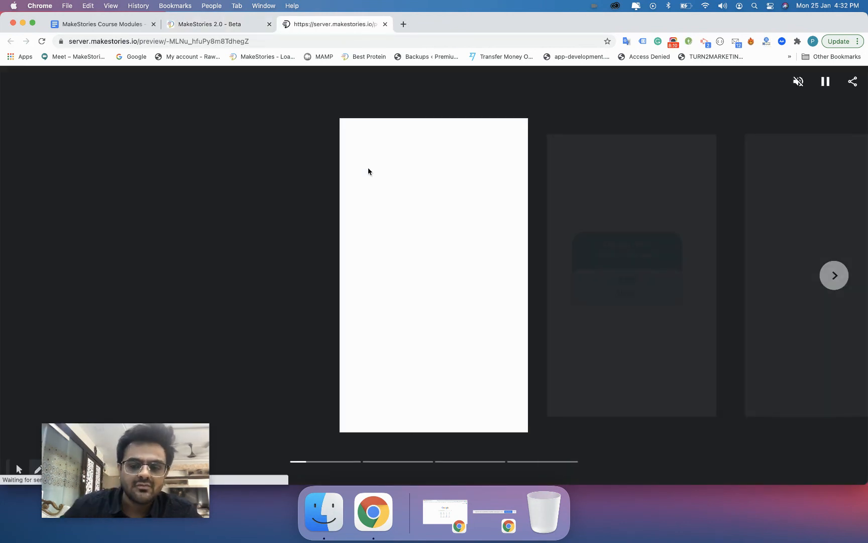
pyautogui.click(660, 260)
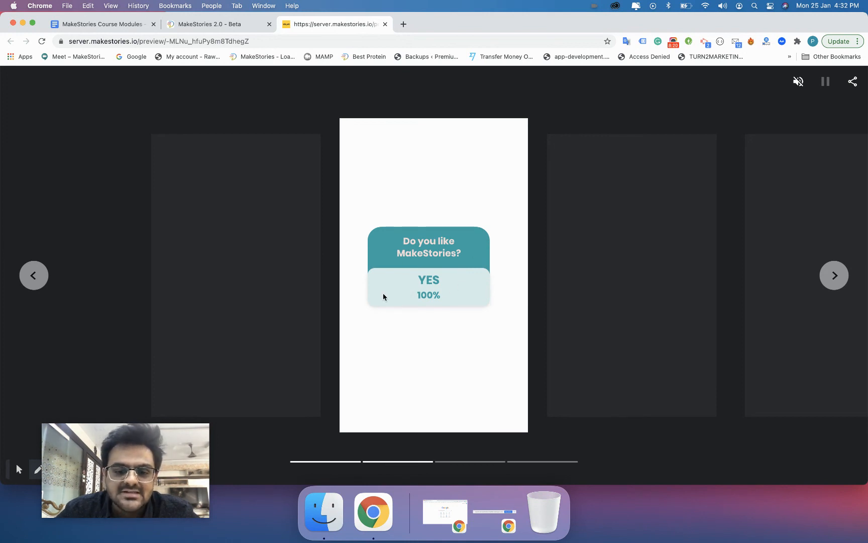
# - Open the copied preview link in an incognito window and answer the slide 2 prompt with NO to check its confetti and result
pyautogui.click(261, 44)
pyautogui.press('super+c')
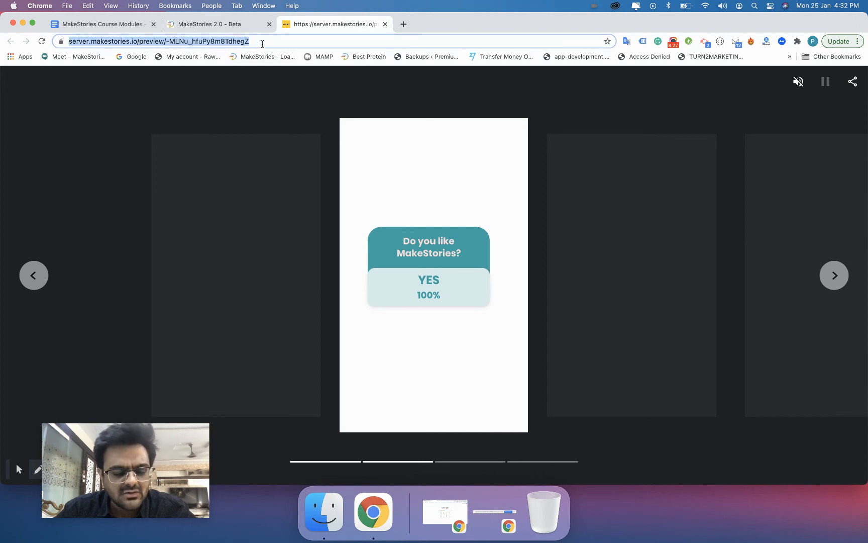
pyautogui.press('super+shift+n')
pyautogui.press('super+v')
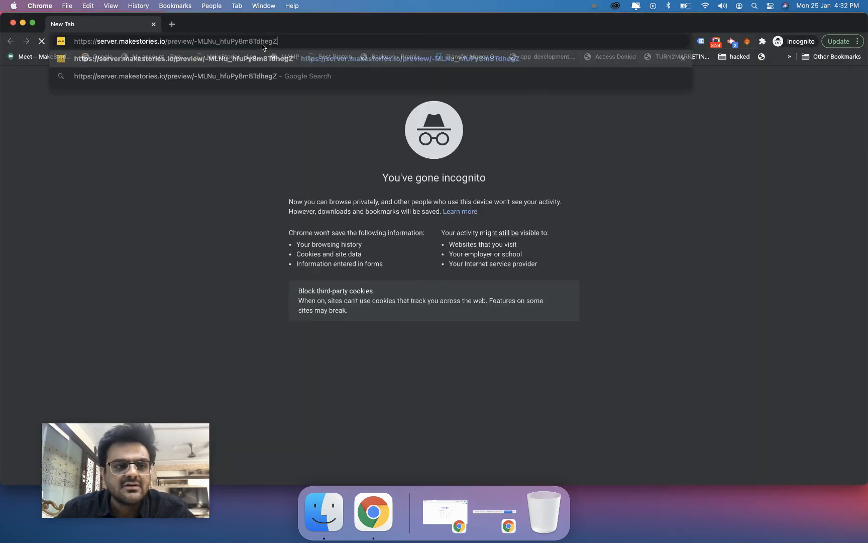
pyautogui.press('Return')
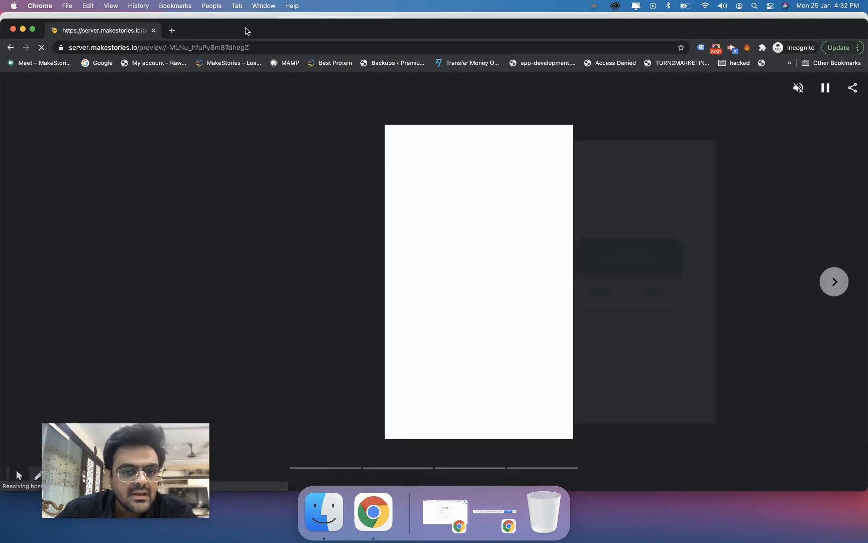
pyautogui.click(514, 228)
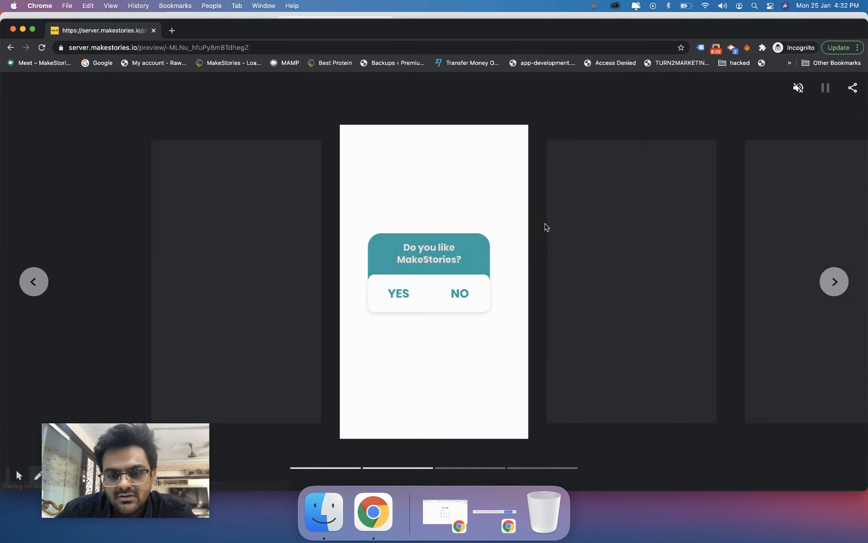
pyautogui.click(462, 295)
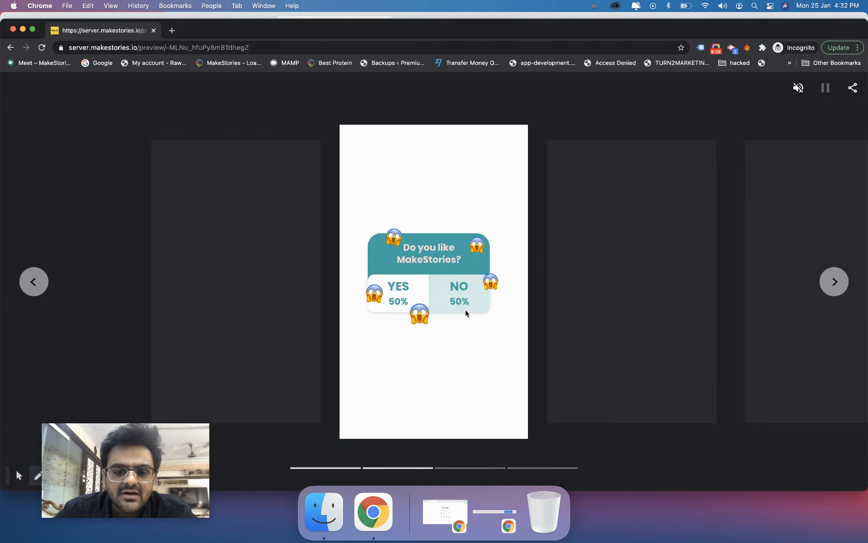